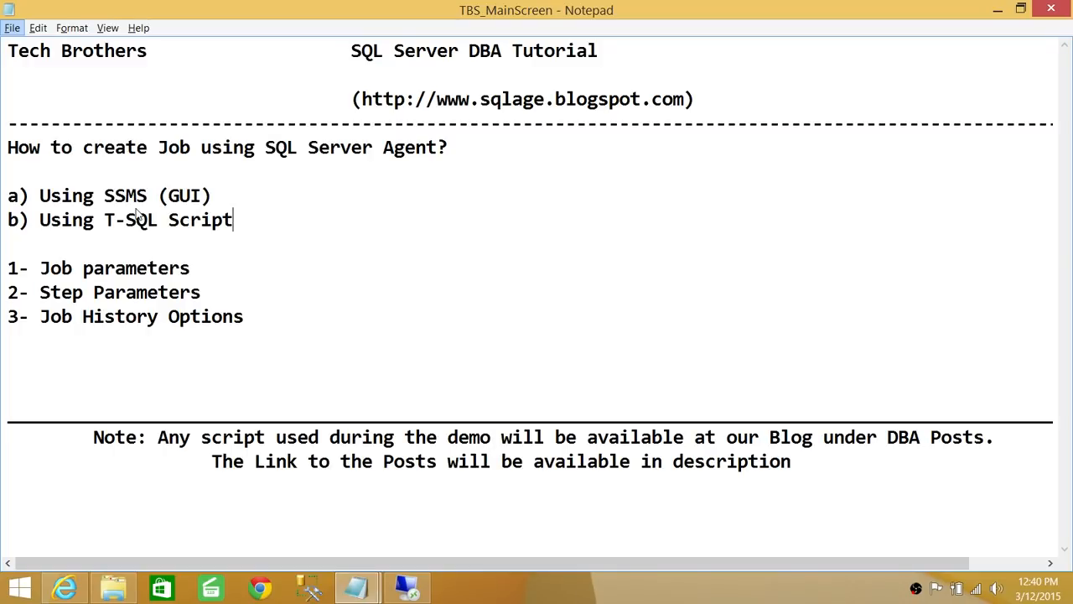
# Switch to SQL Server Management Studio and examine the existing jobs under SQL Server Agent
pyautogui.click(407, 587)
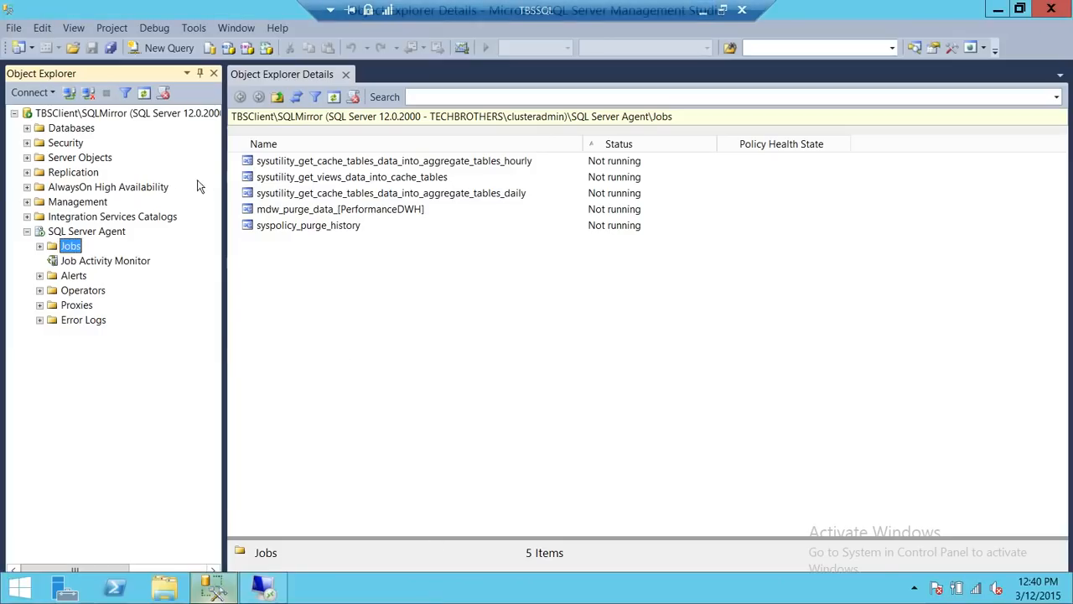
pyautogui.click(75, 234)
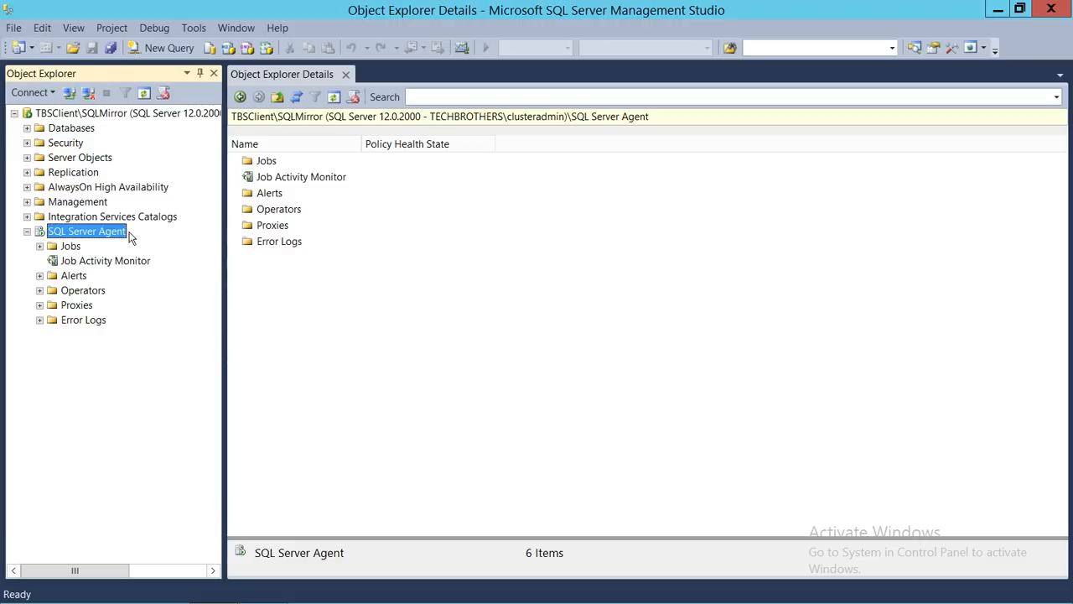
pyautogui.click(72, 246)
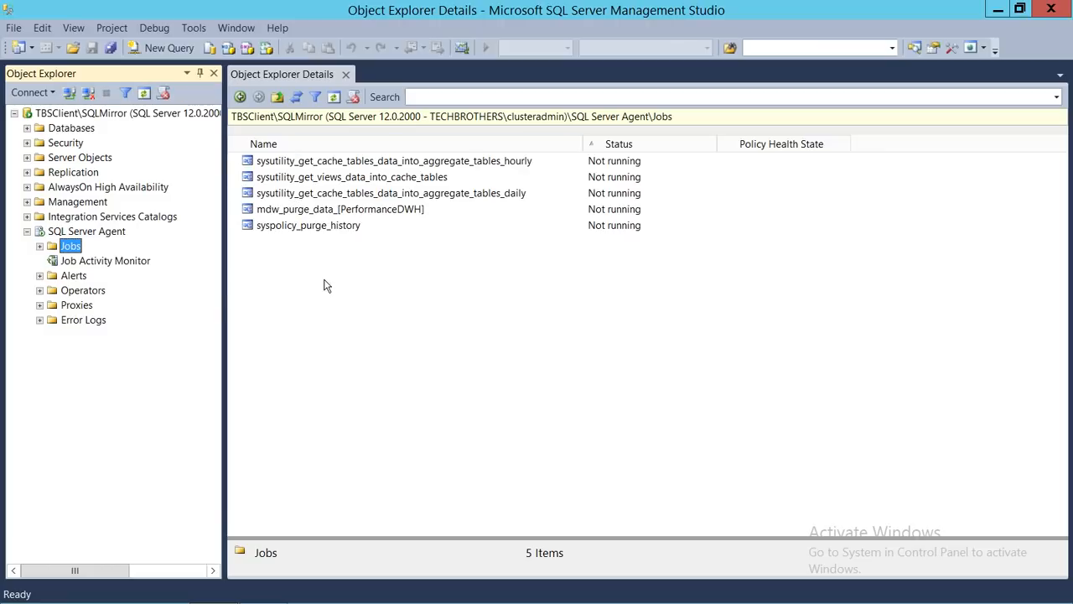
pyautogui.click(72, 29)
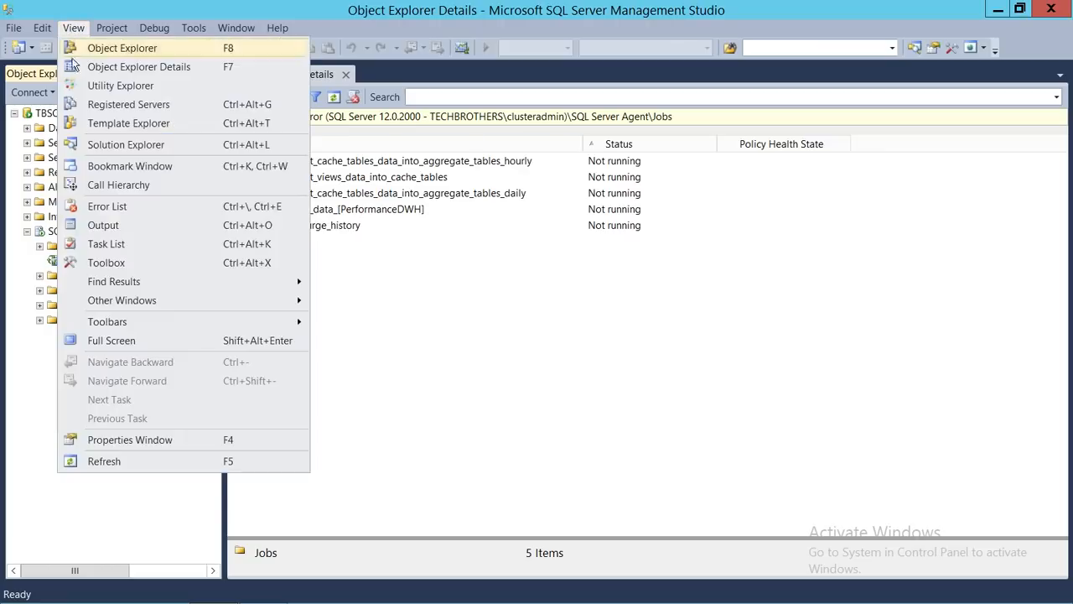
pyautogui.click(410, 324)
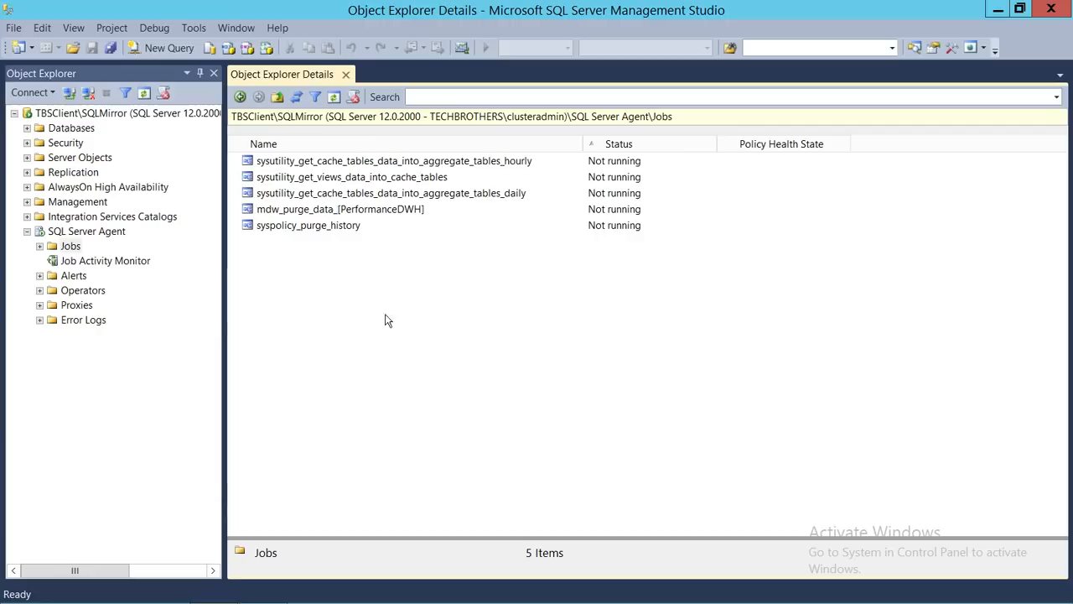
pyautogui.click(40, 247)
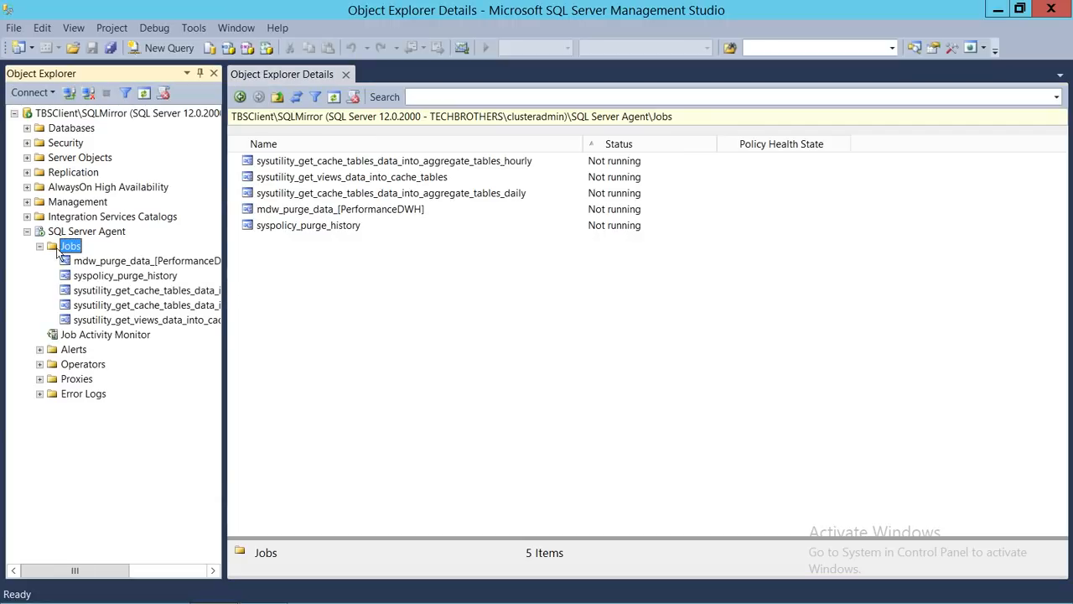
pyautogui.click(40, 247)
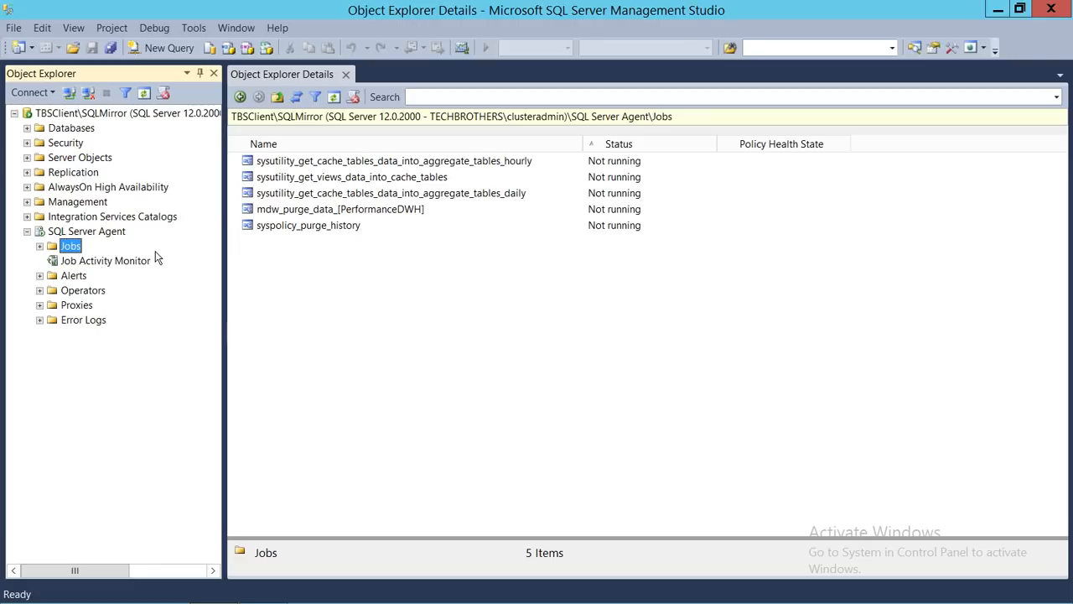
# Start a new SQL Server Agent job named Demo, set its owner to sa, and check the available categories
pyautogui.rightClick(70, 251)
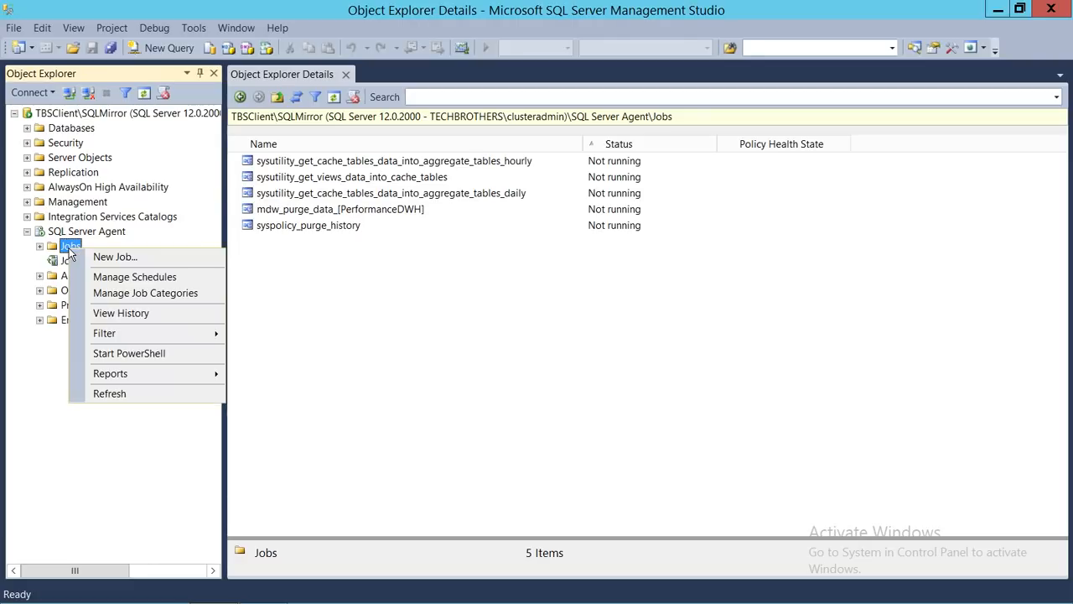
pyautogui.click(114, 257)
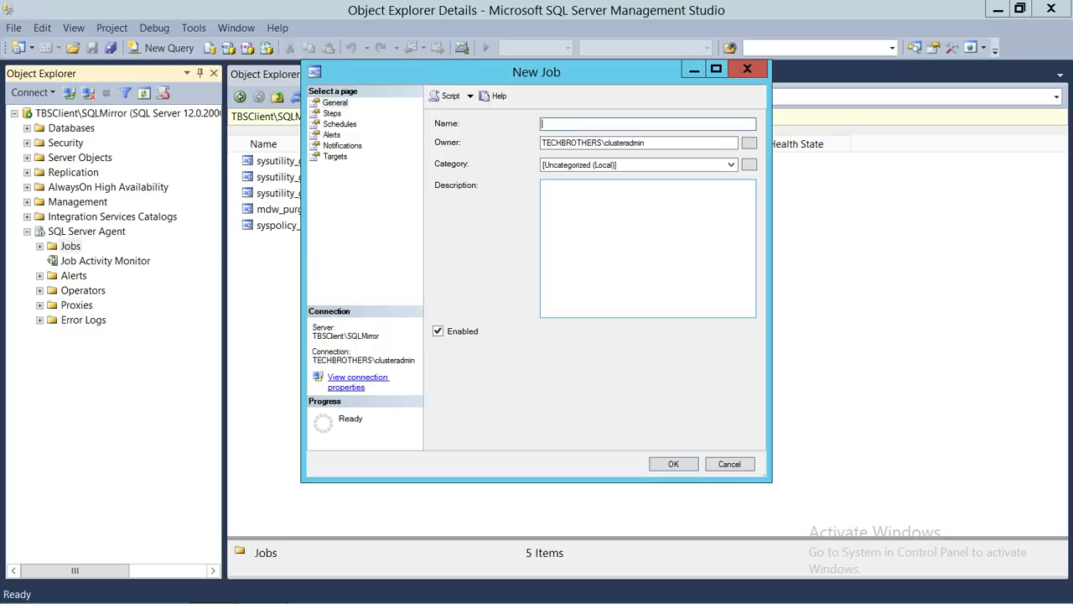
pyautogui.write('Demo')
pyautogui.moveTo(660, 145); pyautogui.dragTo(501, 148)
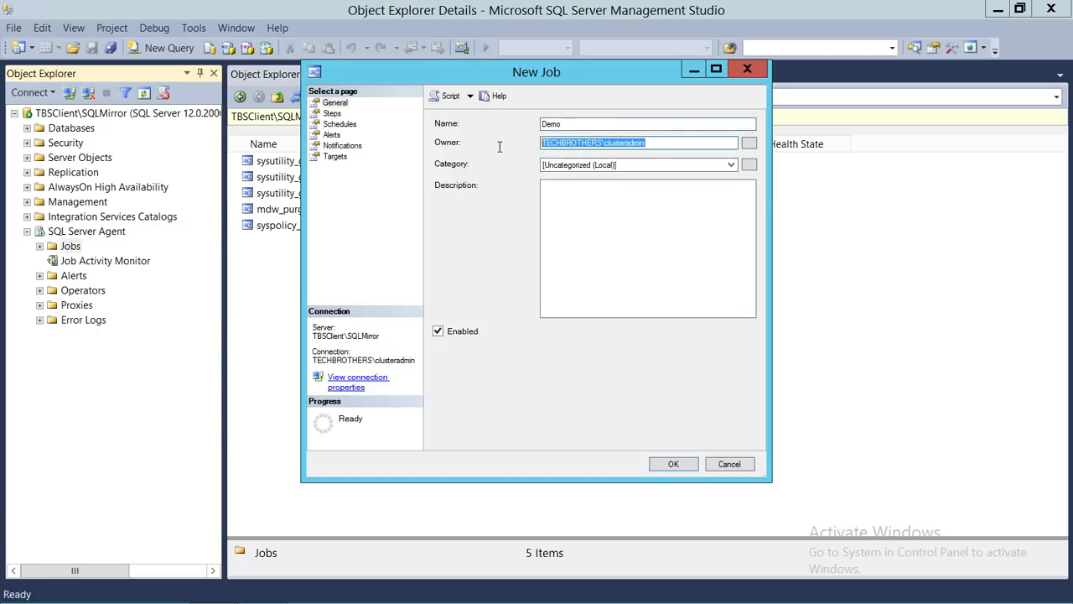
pyautogui.write('sa')
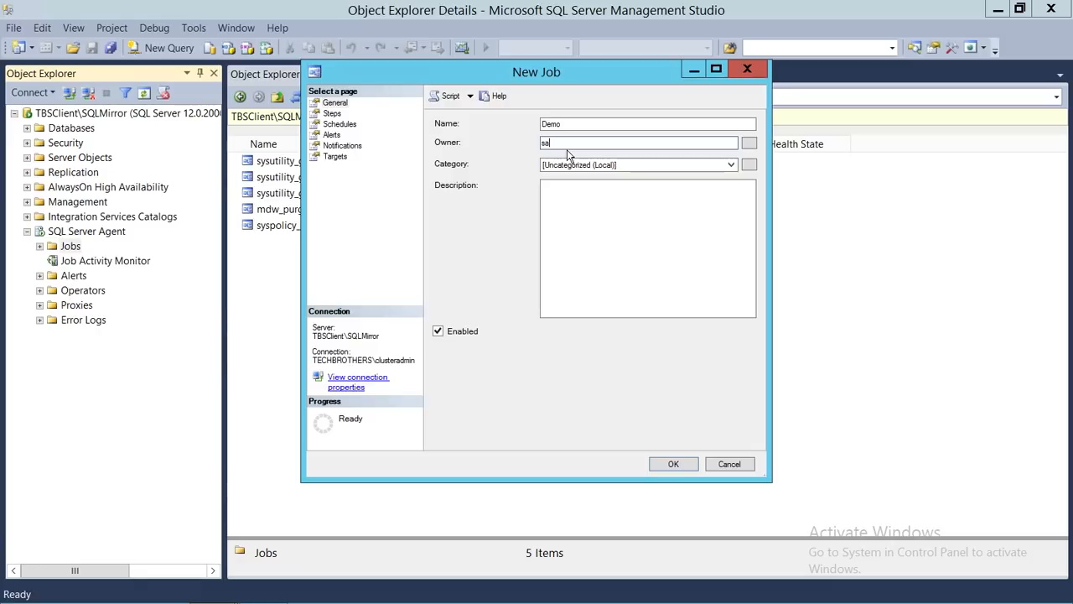
pyautogui.click(615, 165)
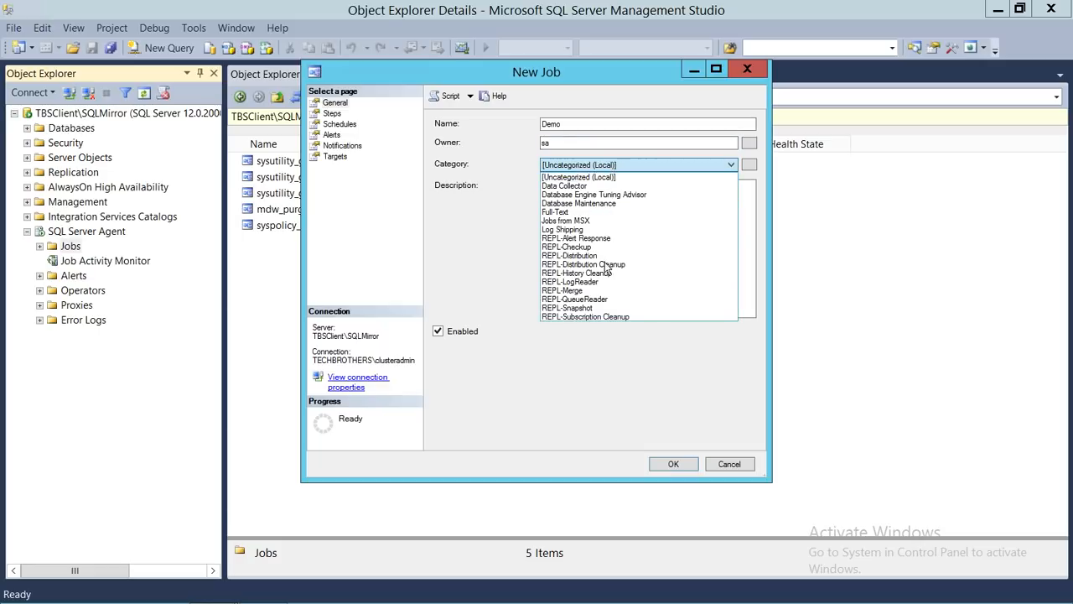
pyautogui.click(625, 166)
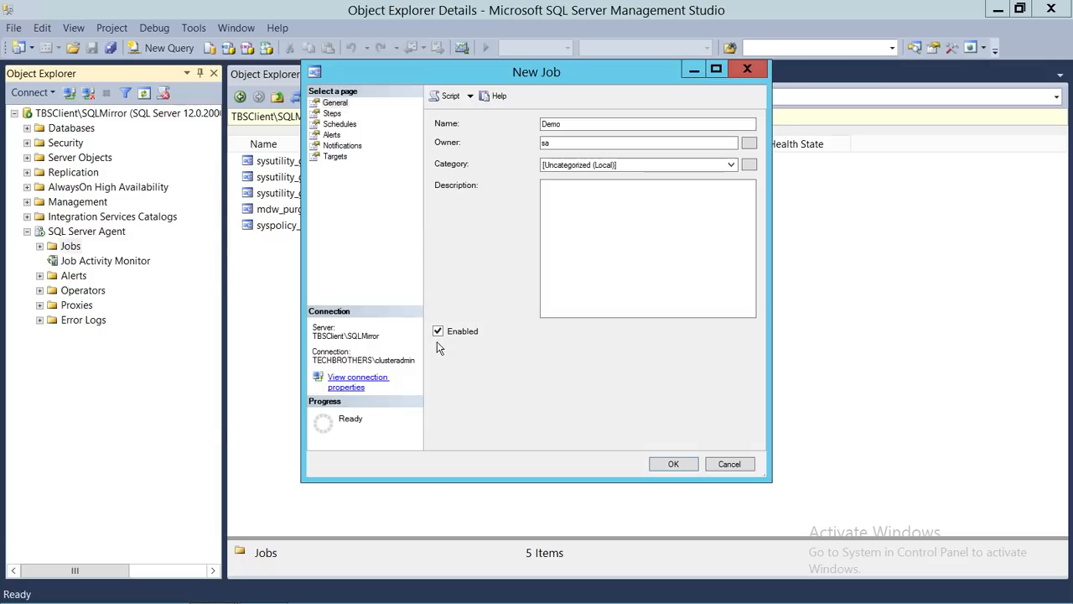
# Start a new step in the job named ListDB and check the available step types
pyautogui.click(336, 115)
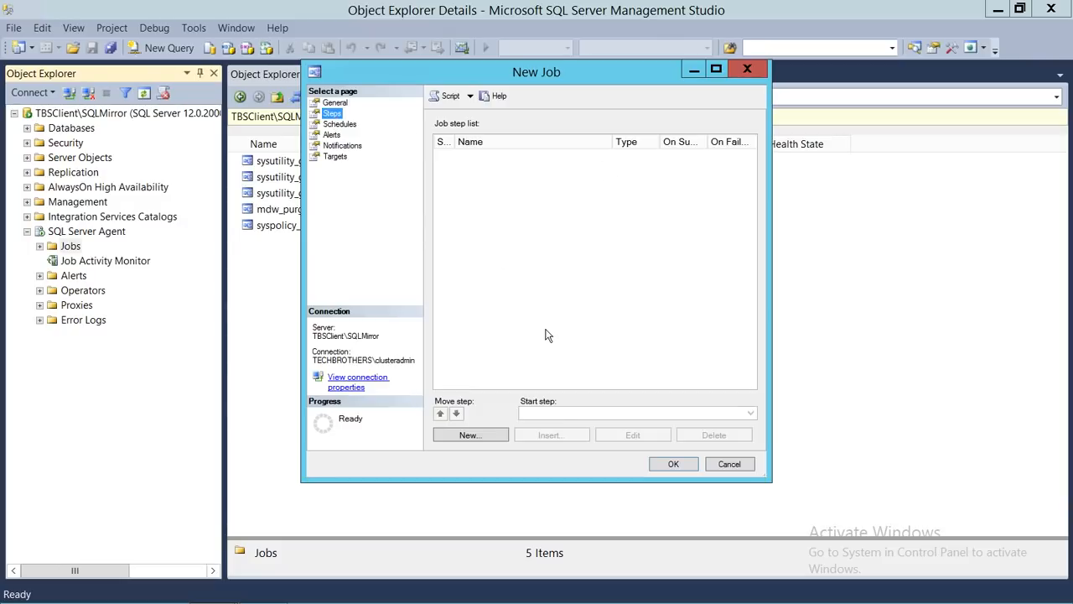
pyautogui.click(469, 436)
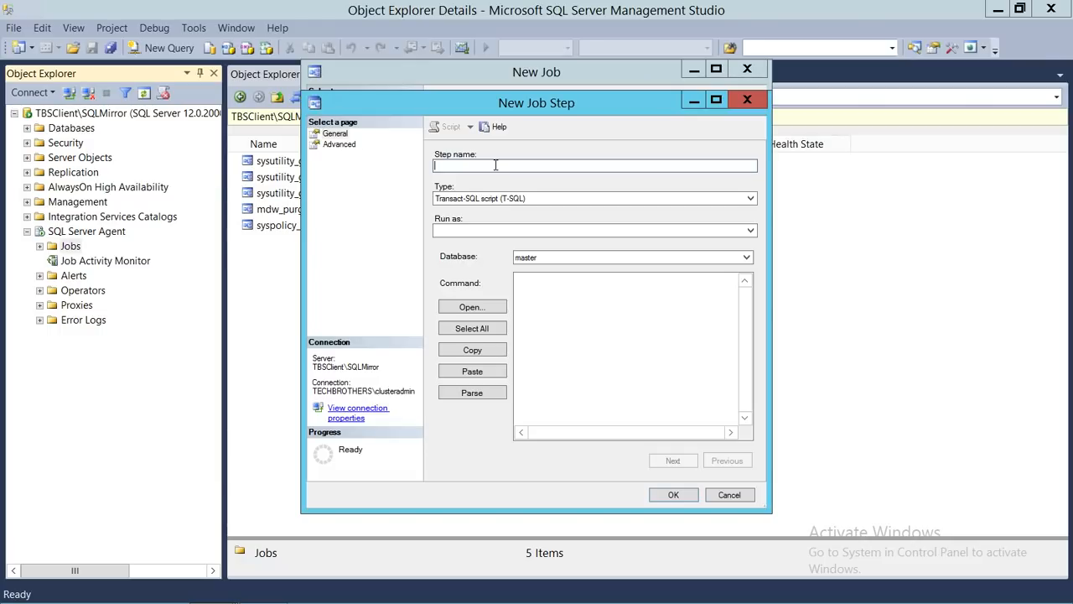
pyautogui.write('istDB')
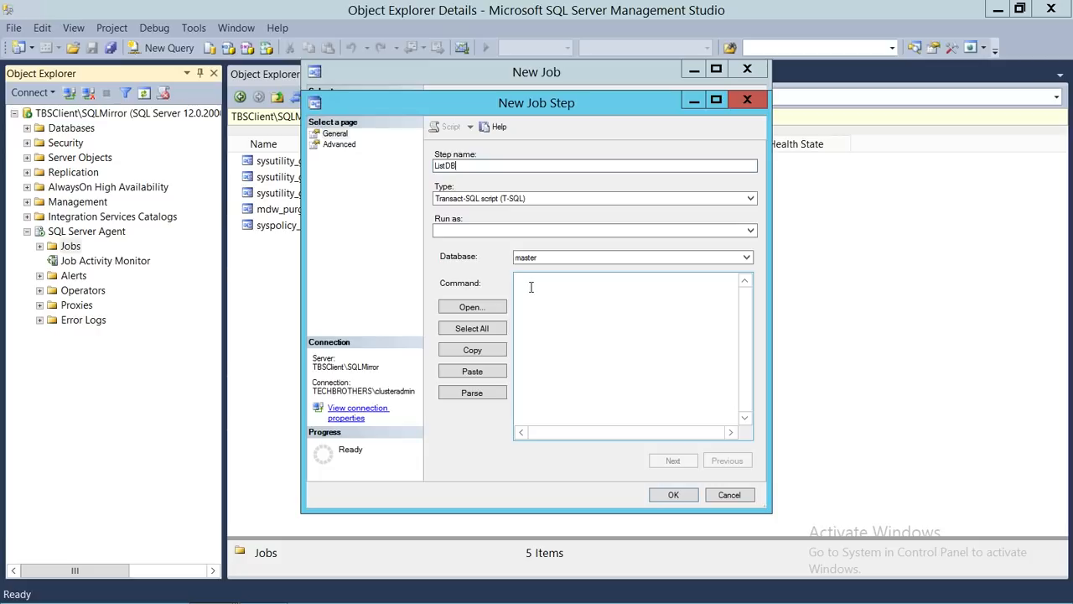
pyautogui.click(517, 204)
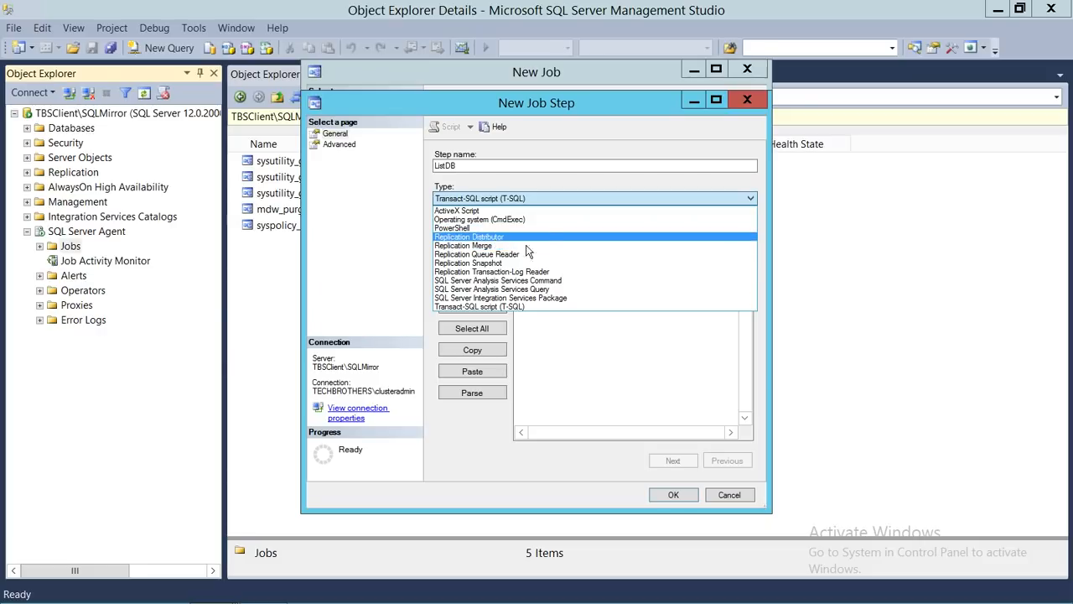
pyautogui.click(472, 199)
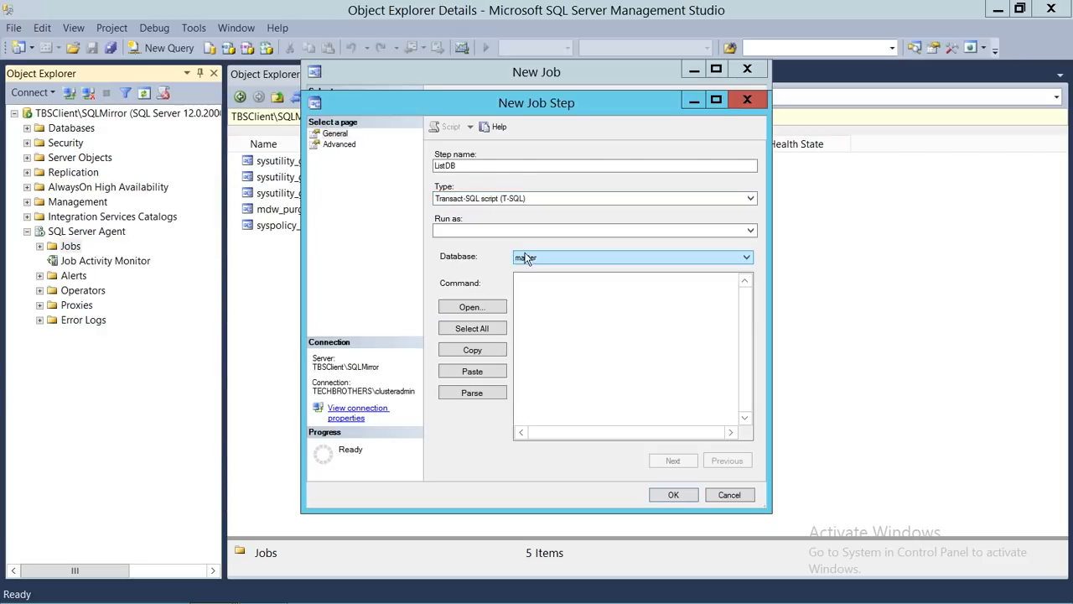
# Check the Run as and Database choices available for the ListDB step
pyautogui.click(465, 234)
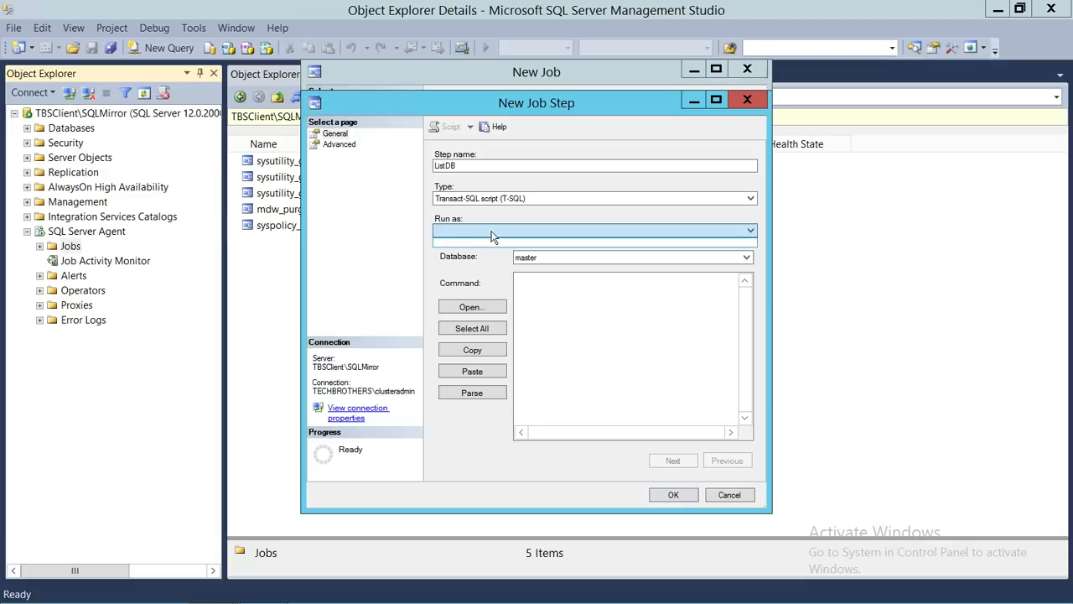
pyautogui.click(109, 238)
pyautogui.click(381, 210)
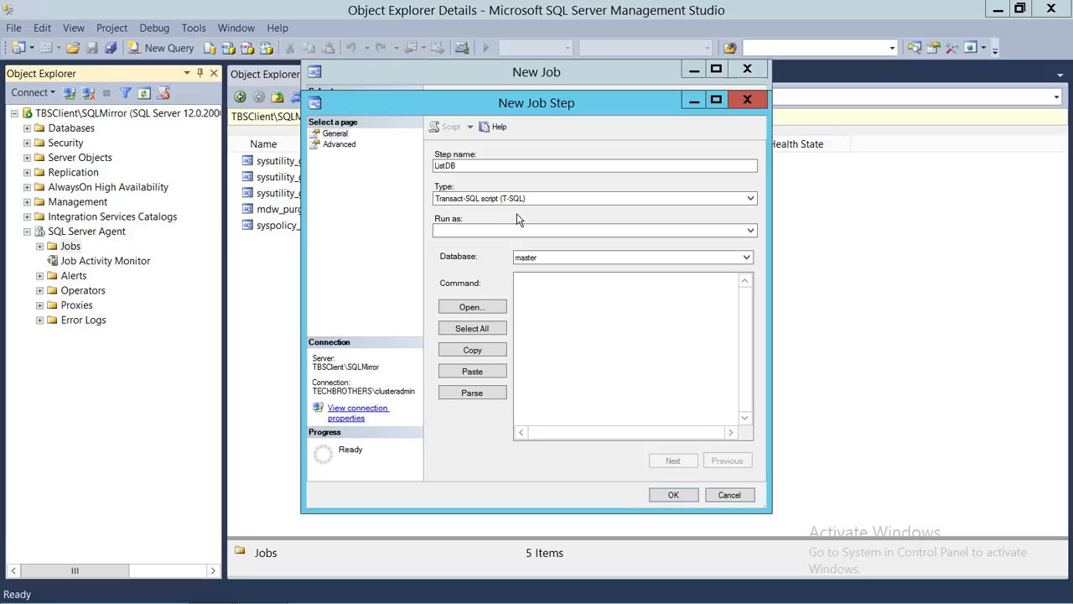
pyautogui.click(544, 306)
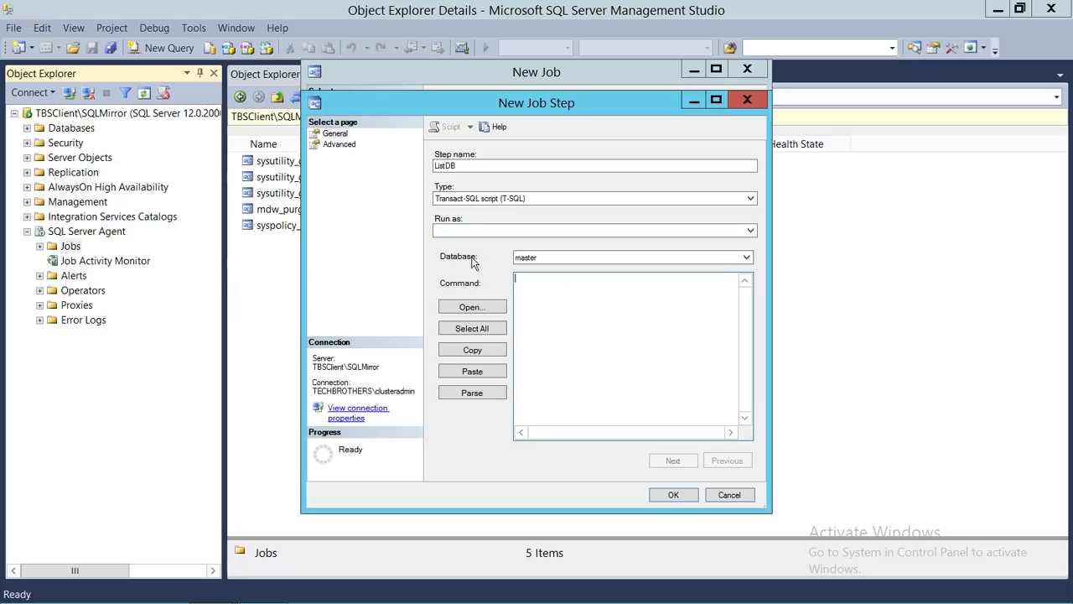
pyautogui.click(589, 259)
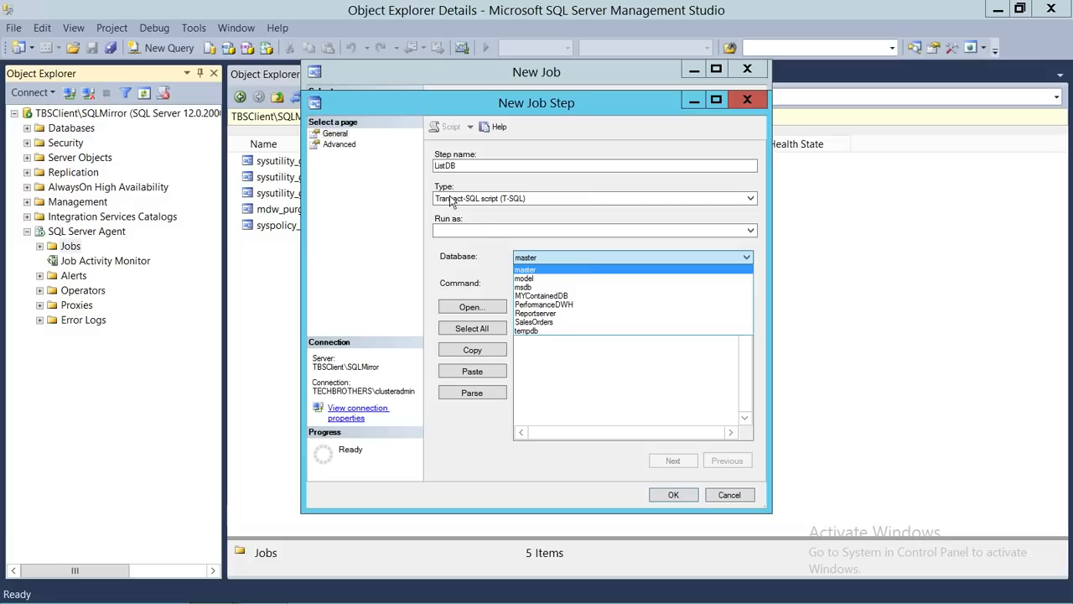
pyautogui.click(560, 261)
# Enter the command "select name from sys.databases" for the ListDB step and parse it
pyautogui.click(541, 281)
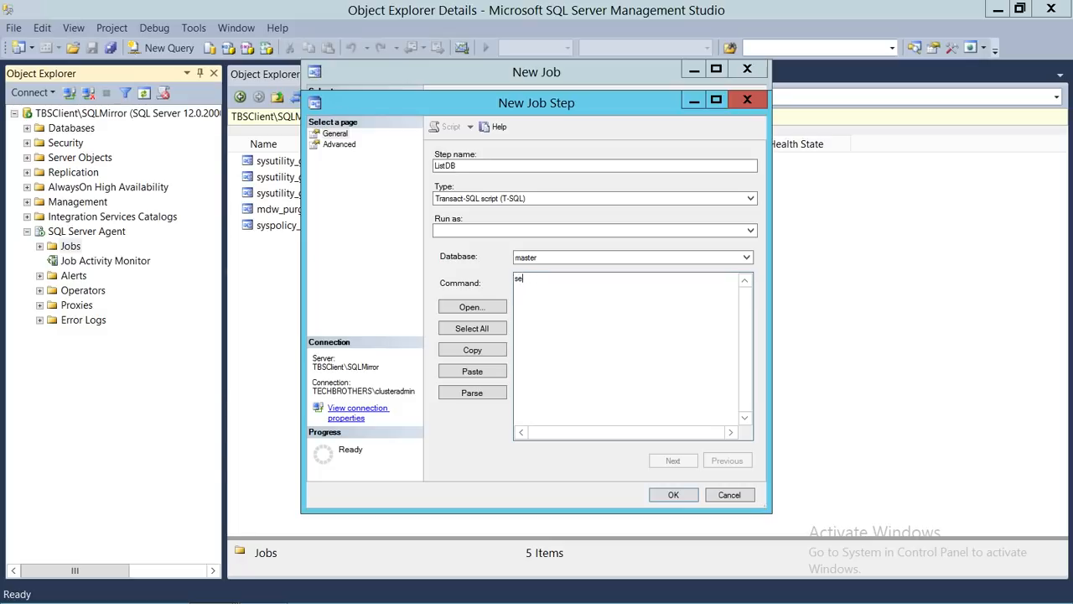
pyautogui.write('select * fr')
pyautogui.write('fr')
pyautogui.write('om sys.d')
pyautogui.write('atabases')
pyautogui.click(481, 396)
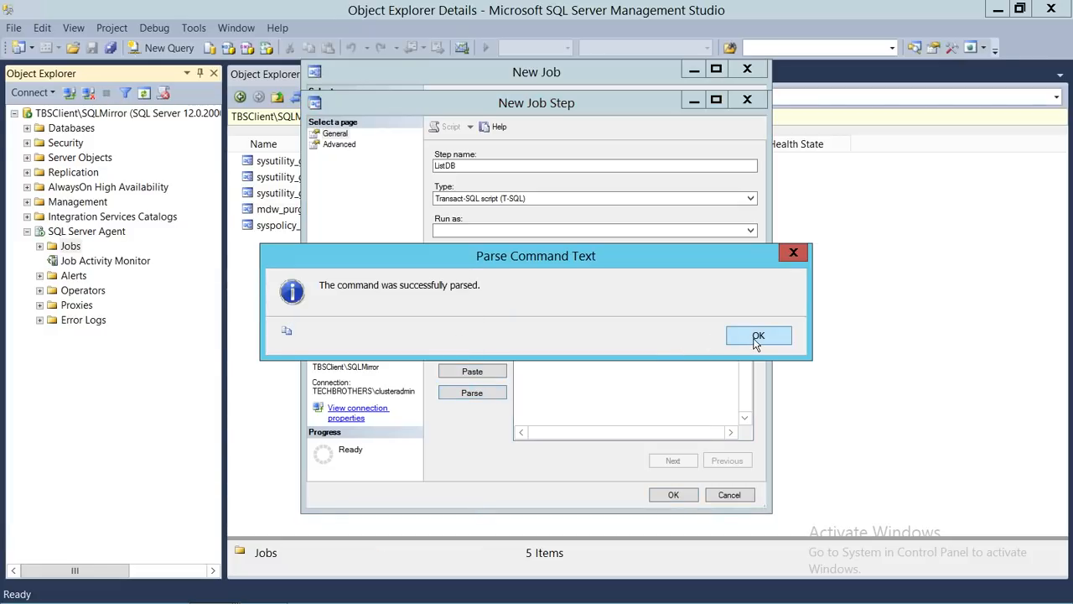
pyautogui.click(758, 337)
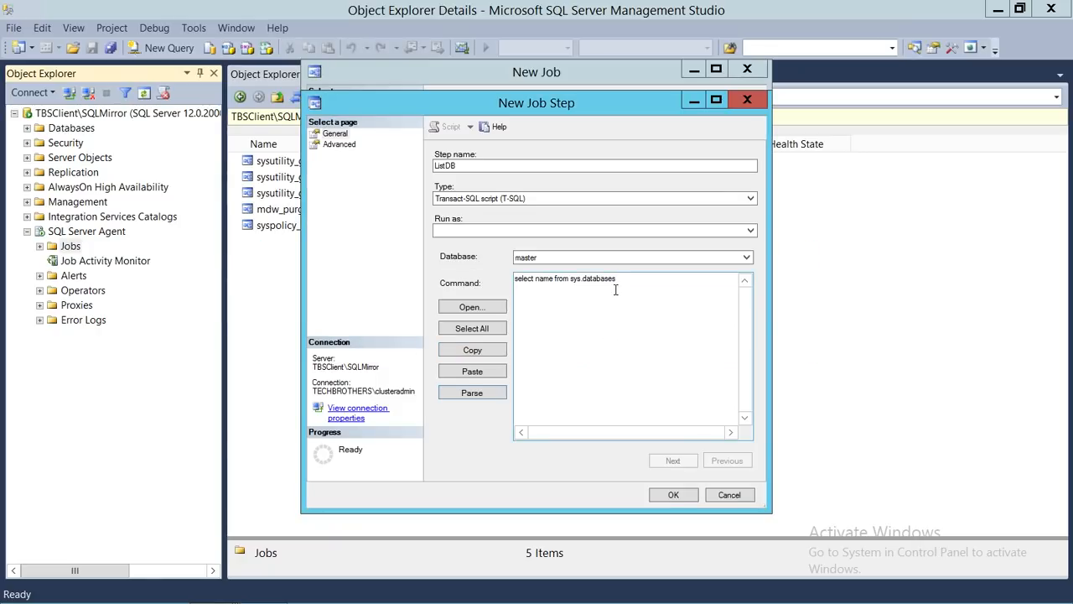
# Review the ListDB step's advanced settings, including the on success and on failure action choices
pyautogui.click(339, 144)
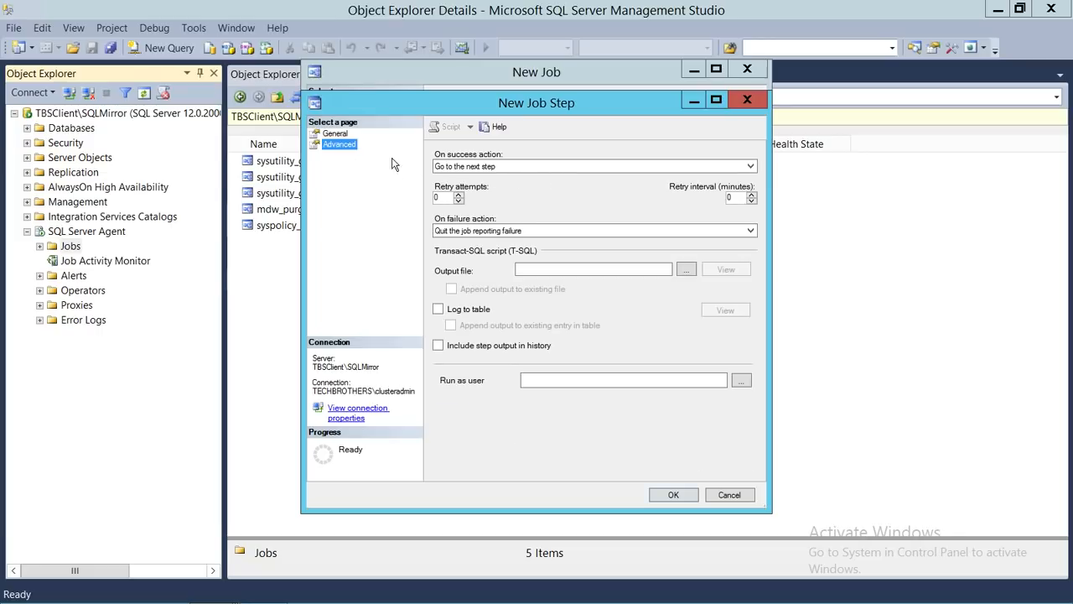
pyautogui.click(516, 167)
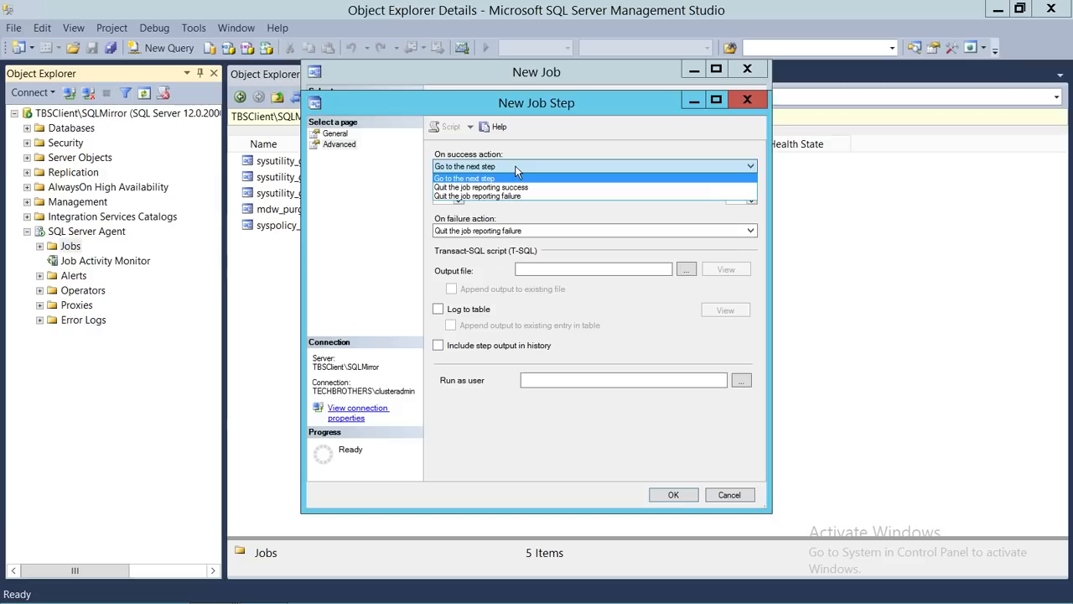
pyautogui.click(515, 168)
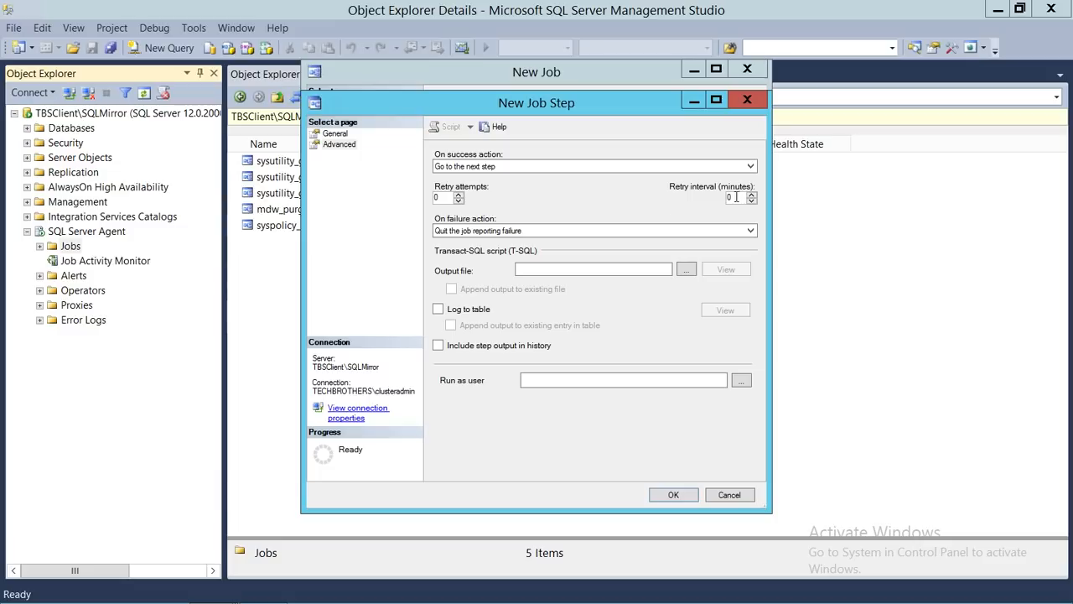
pyautogui.click(467, 238)
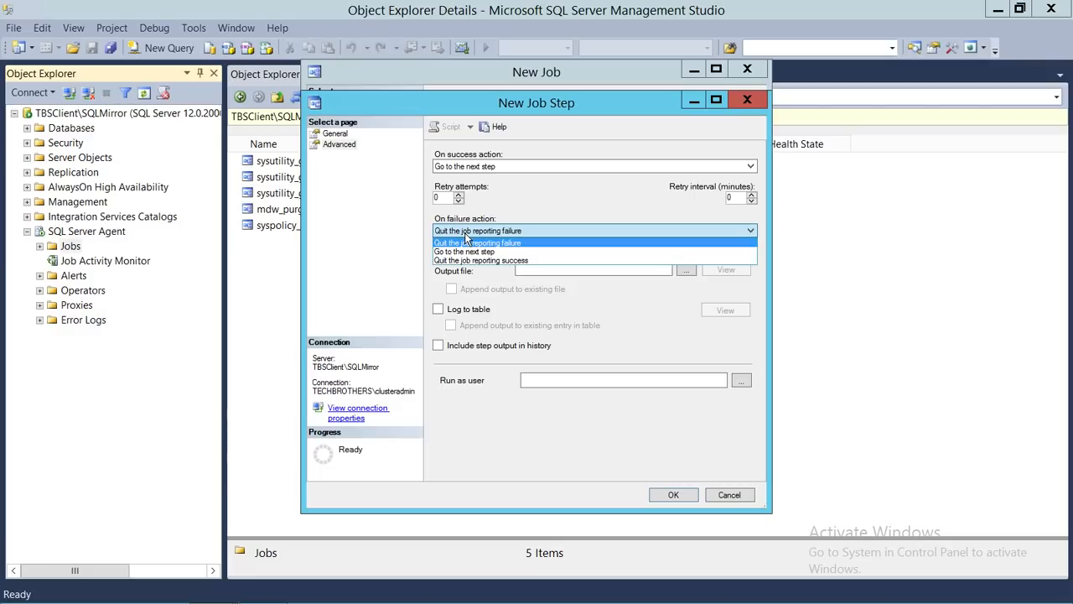
pyautogui.click(468, 241)
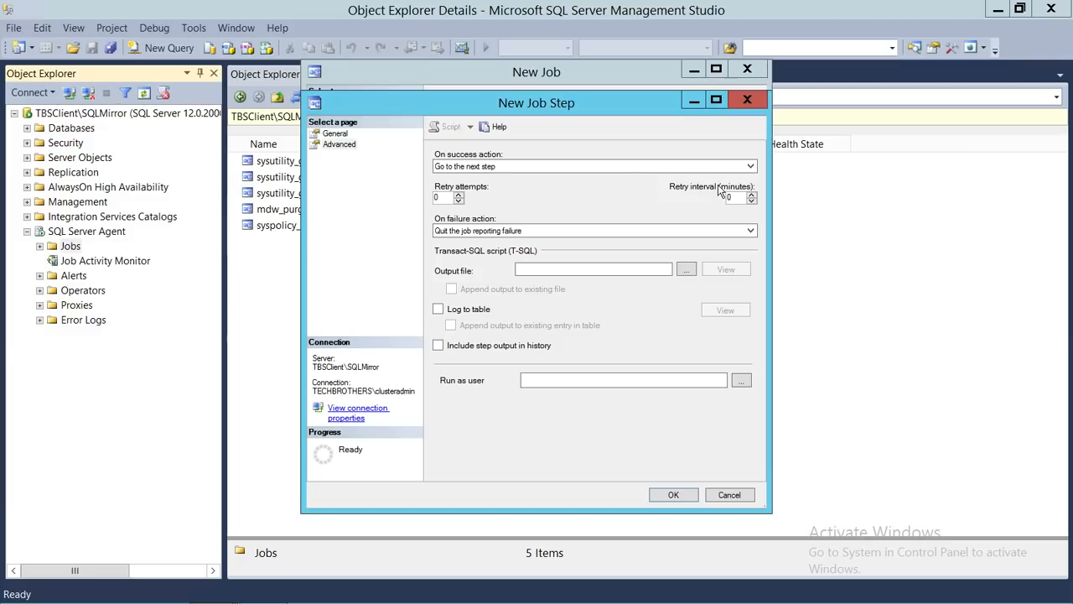
pyautogui.click(503, 231)
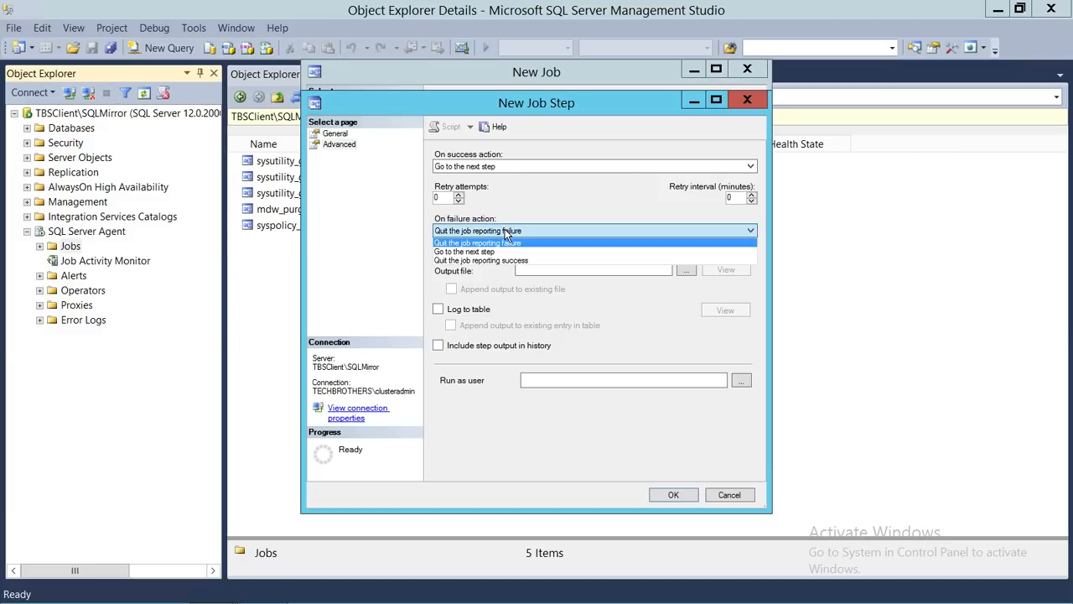
pyautogui.click(561, 206)
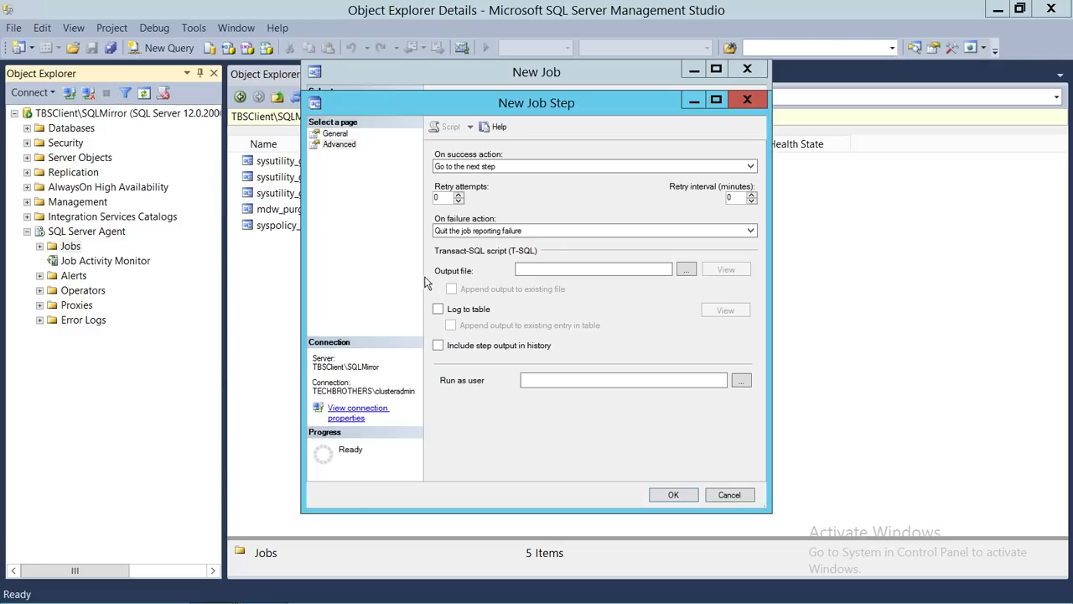
# Set the ListDB step's output file to C:\Data\DatabaseInfo.txt
pyautogui.click(687, 271)
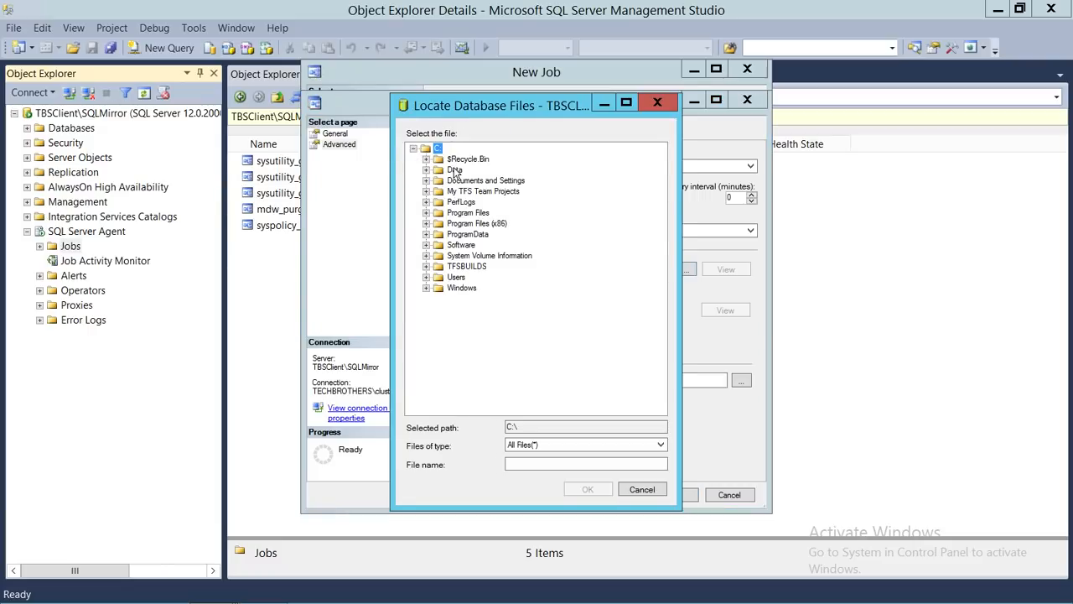
pyautogui.click(454, 170)
pyautogui.click(525, 464)
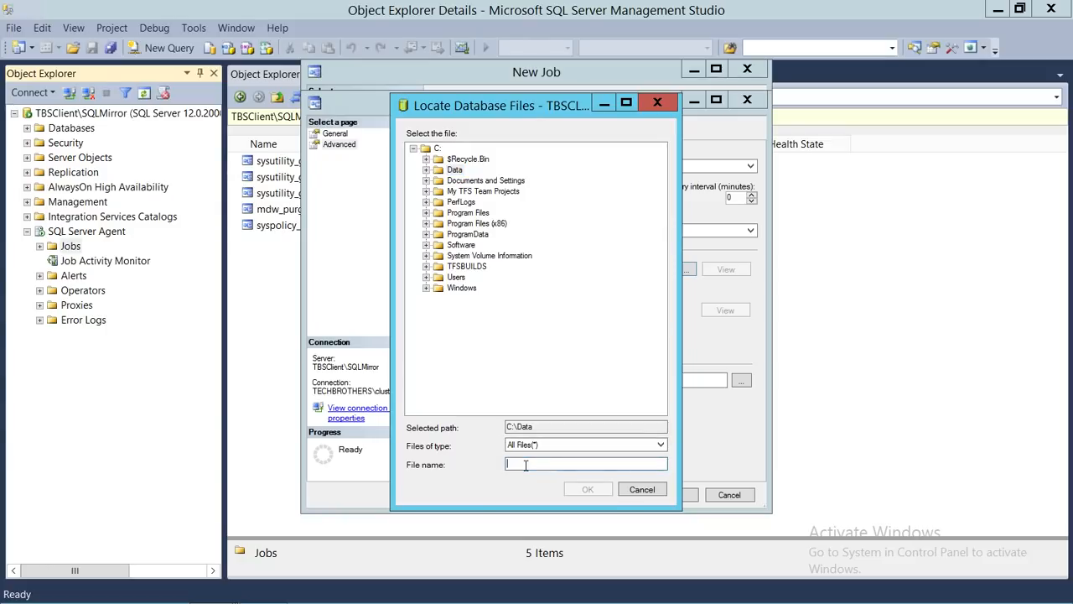
pyautogui.write('Databa')
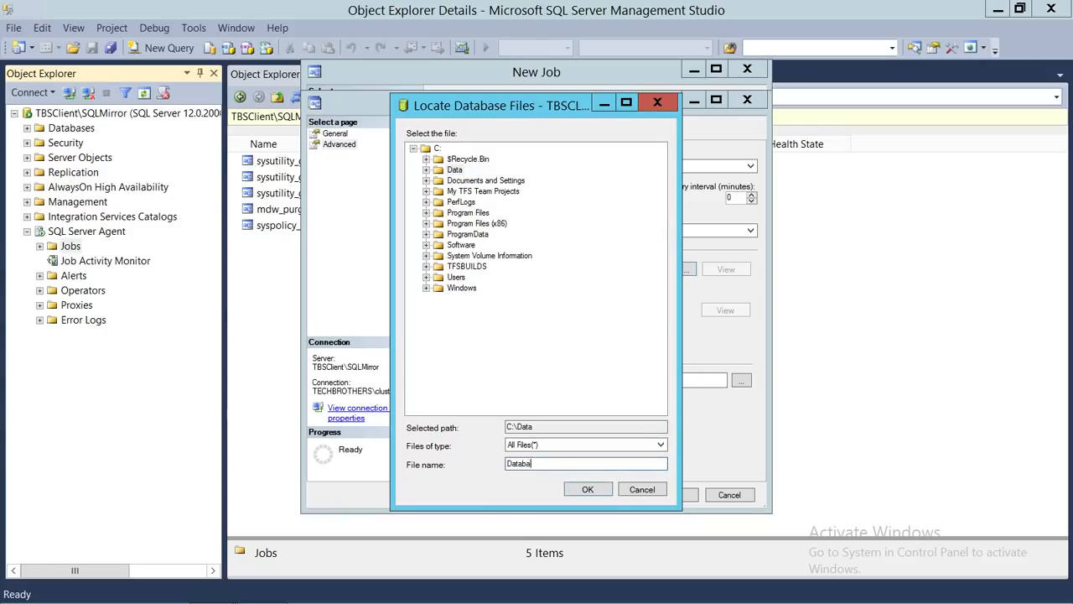
pyautogui.write('seInfo')
pyautogui.click(588, 490)
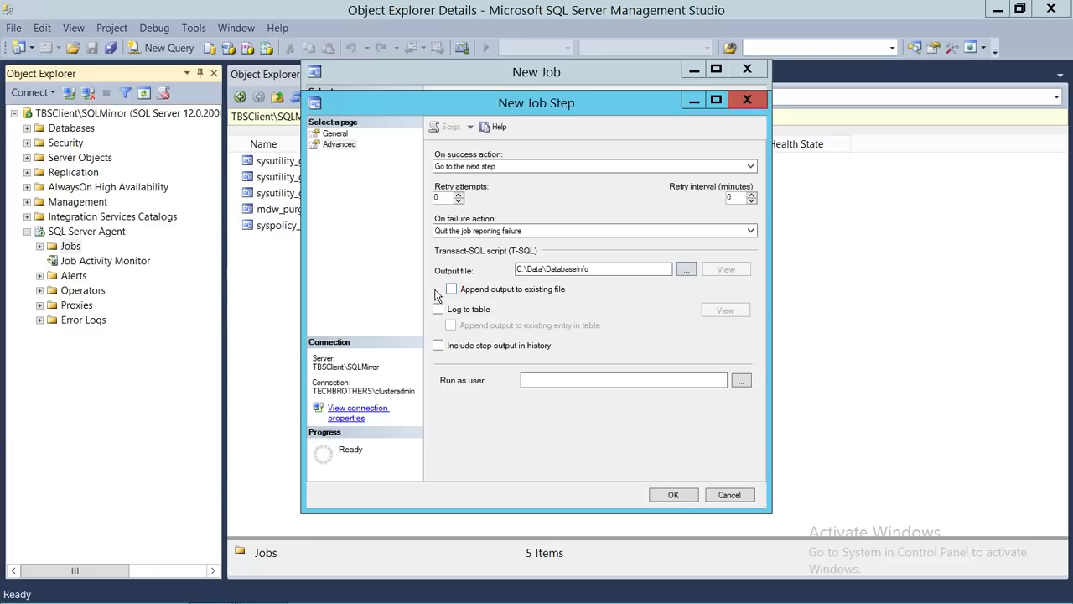
pyautogui.click(595, 268)
pyautogui.write('.txt')
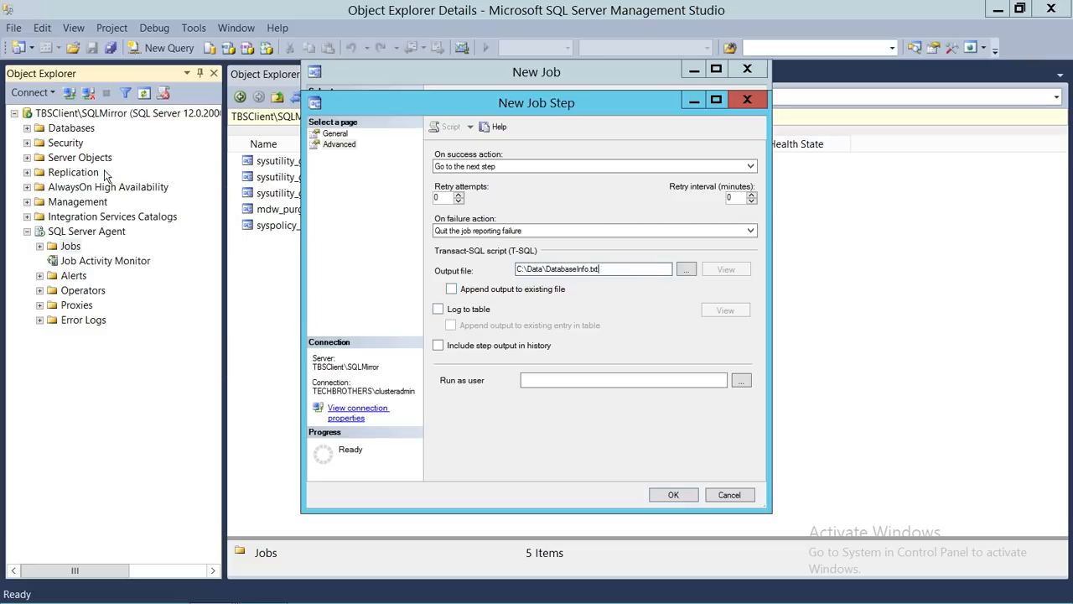
# Try logging the ListDB step's output to a table and viewing it, and turn the option back off
pyautogui.click(439, 310)
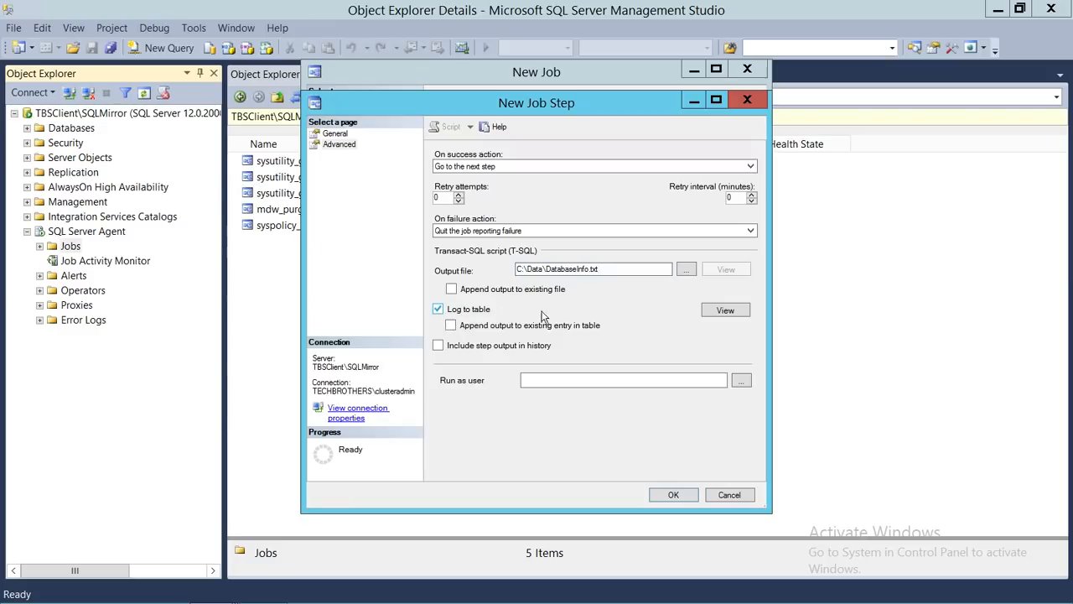
pyautogui.click(738, 312)
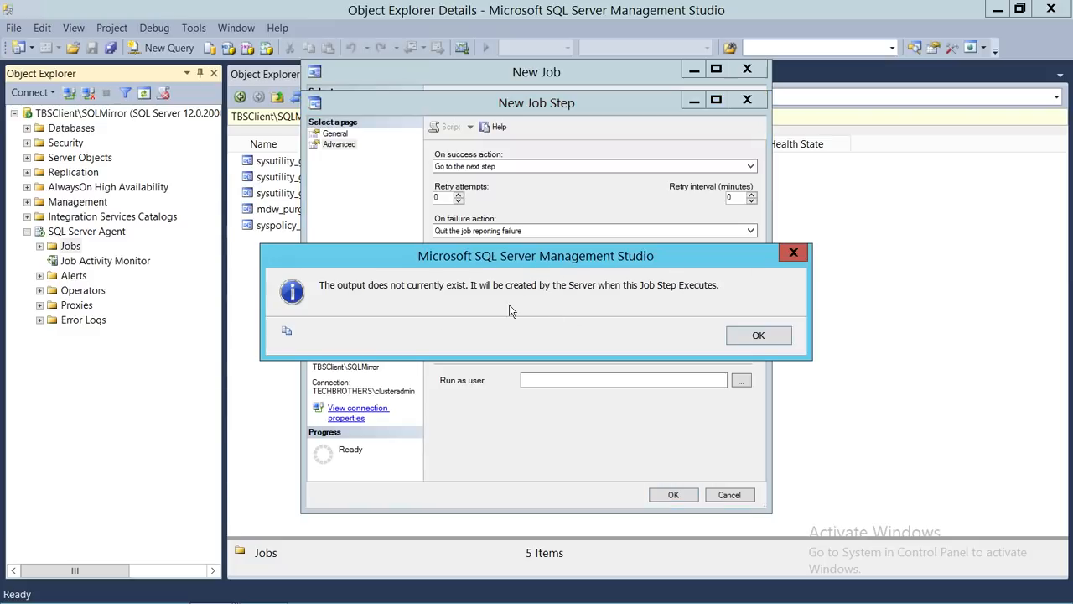
pyautogui.click(735, 336)
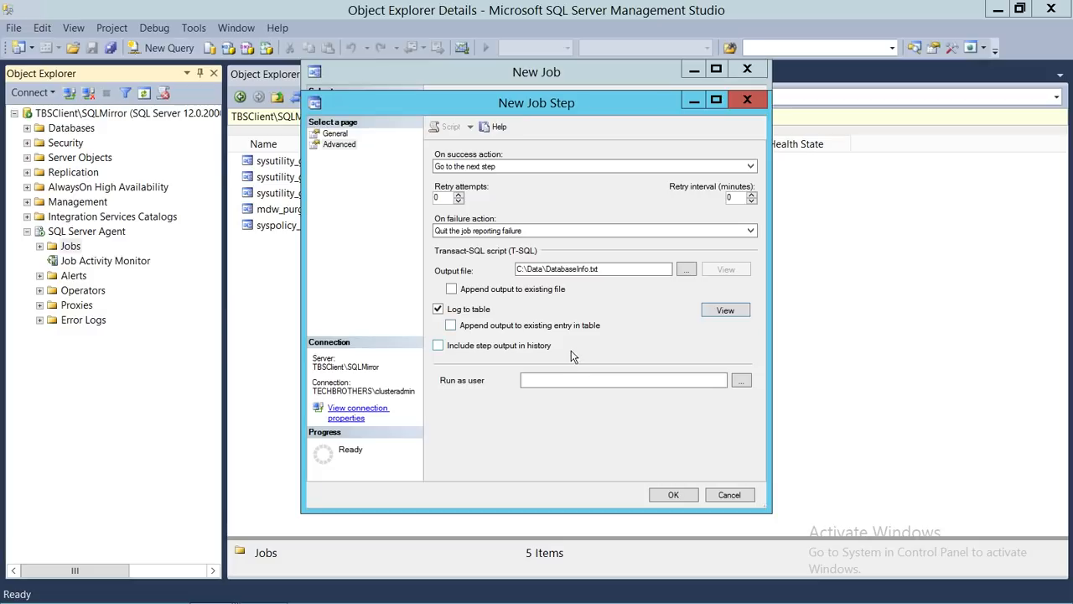
pyautogui.click(438, 309)
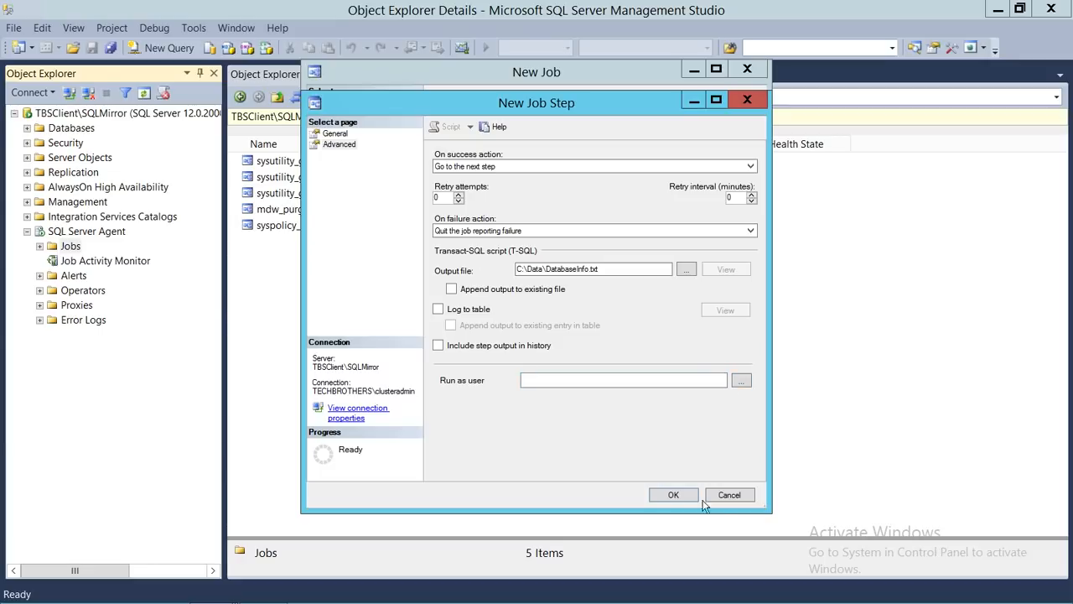
# Return to the ListDB step's general settings and save the step to the job
pyautogui.click(348, 134)
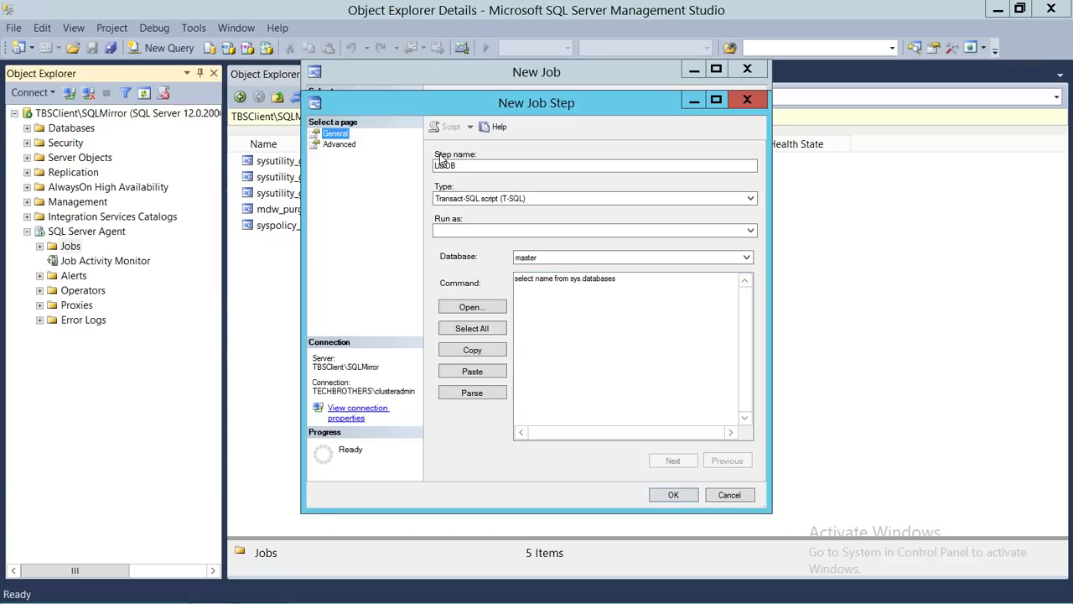
pyautogui.click(675, 495)
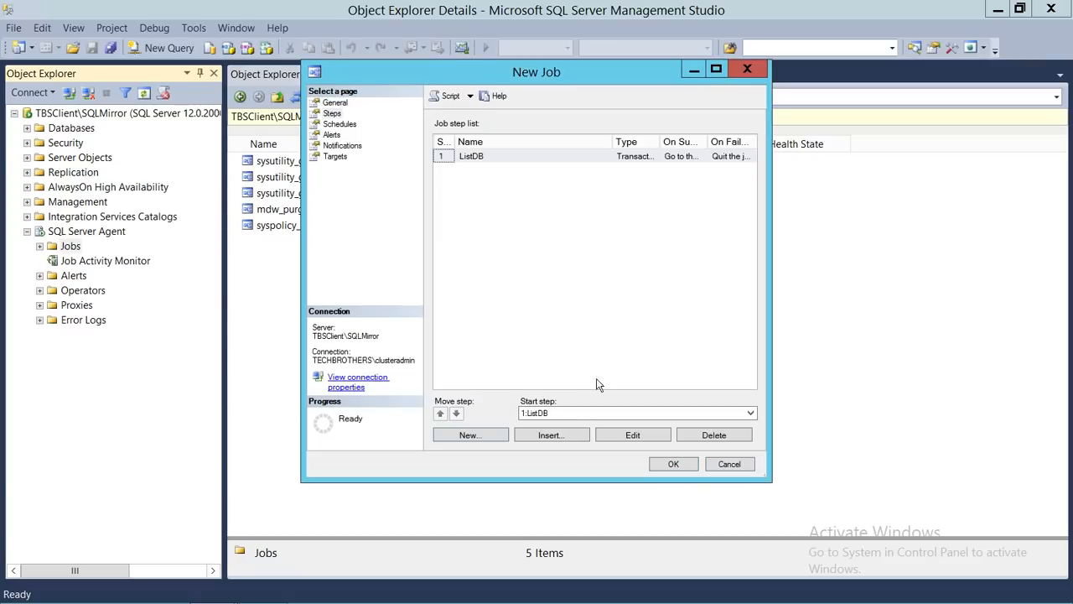
pyautogui.click(524, 157)
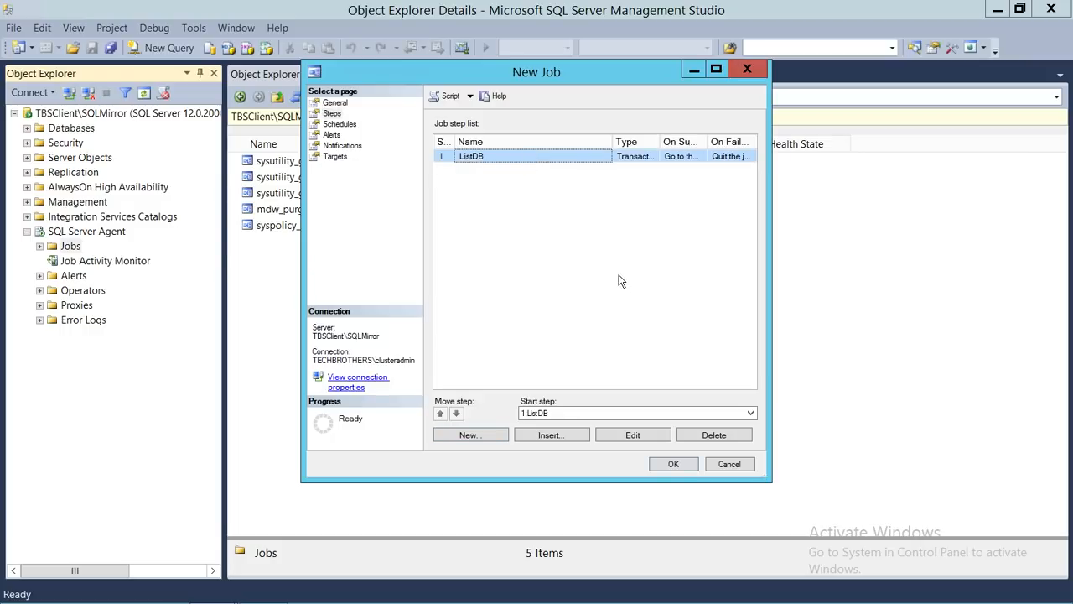
# Start a new schedule for the job and name it Daily Schedule
pyautogui.click(345, 125)
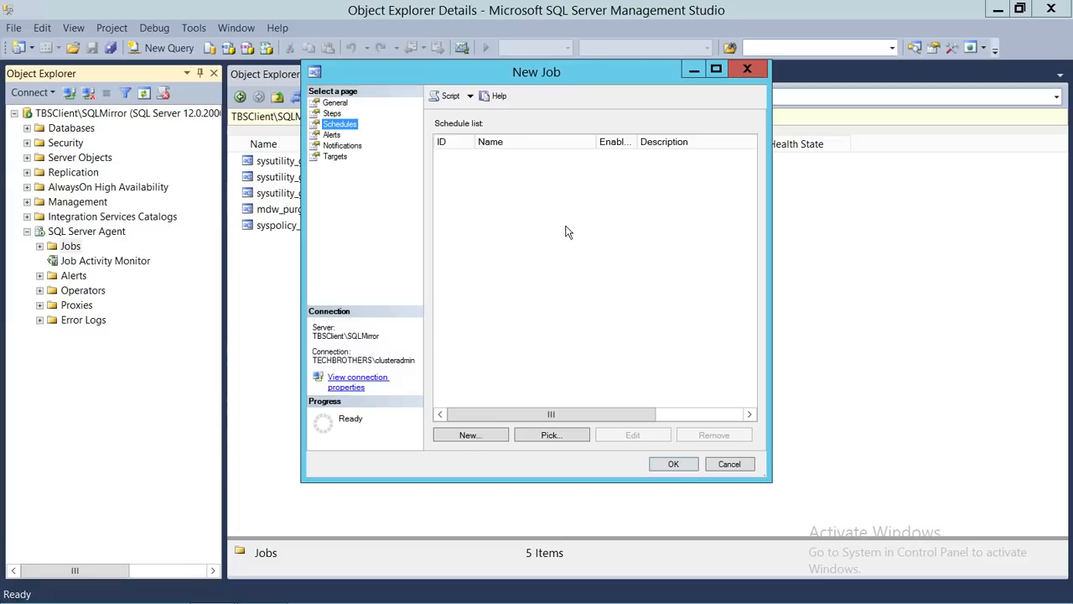
pyautogui.click(453, 435)
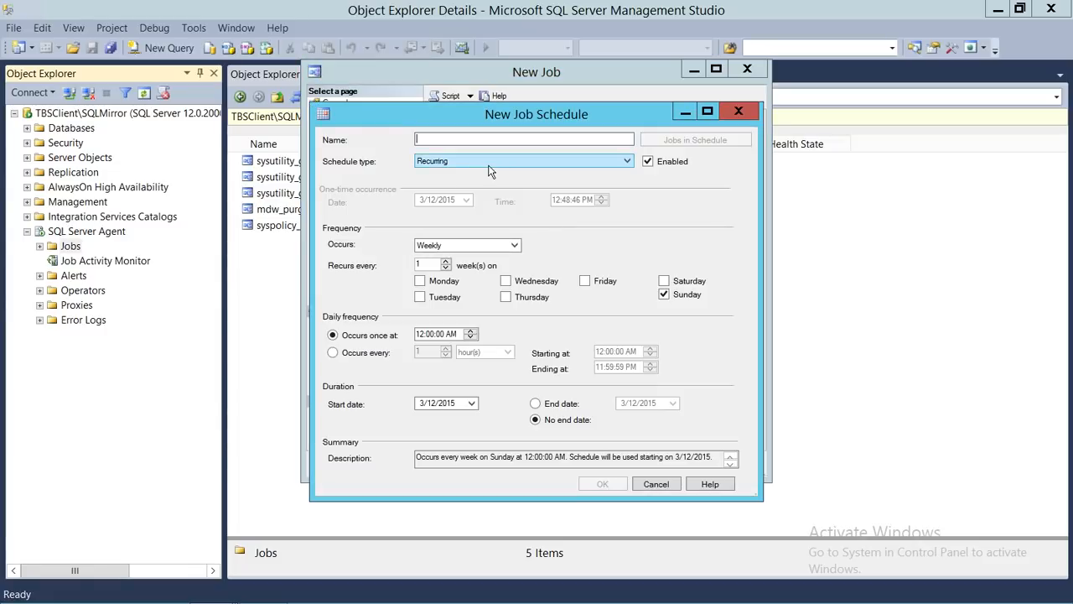
pyautogui.write('DBS')
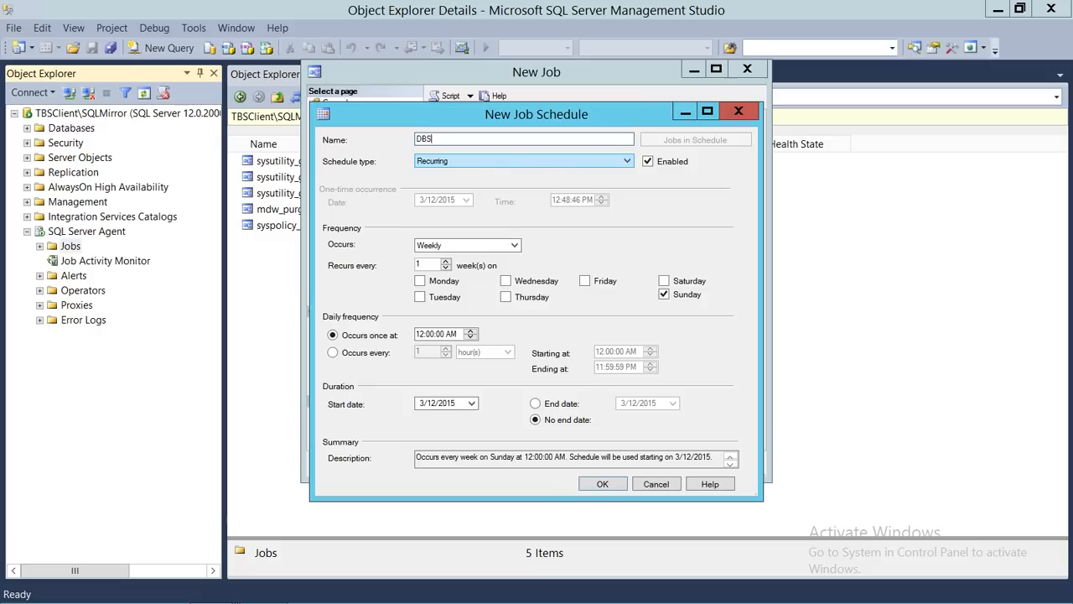
pyautogui.write('chd')
pyautogui.press('BackSpace')
pyautogui.press('BackSpace')
pyautogui.press('BackSpace')
pyautogui.press('BackSpace')
pyautogui.write('Sc')
pyautogui.press('BackSpace')
pyautogui.press('BackSpace')
pyautogui.write('D')
pyautogui.write('aily Schedule')
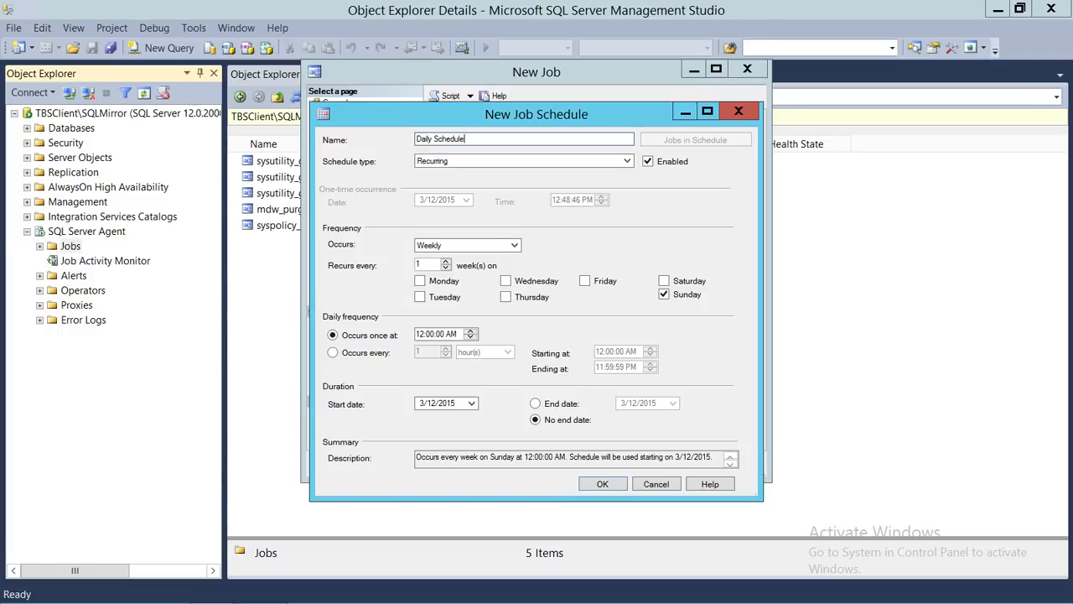
# Explore the one-time and recurring schedule types and the frequency choices, and discard the new schedule
pyautogui.click(528, 163)
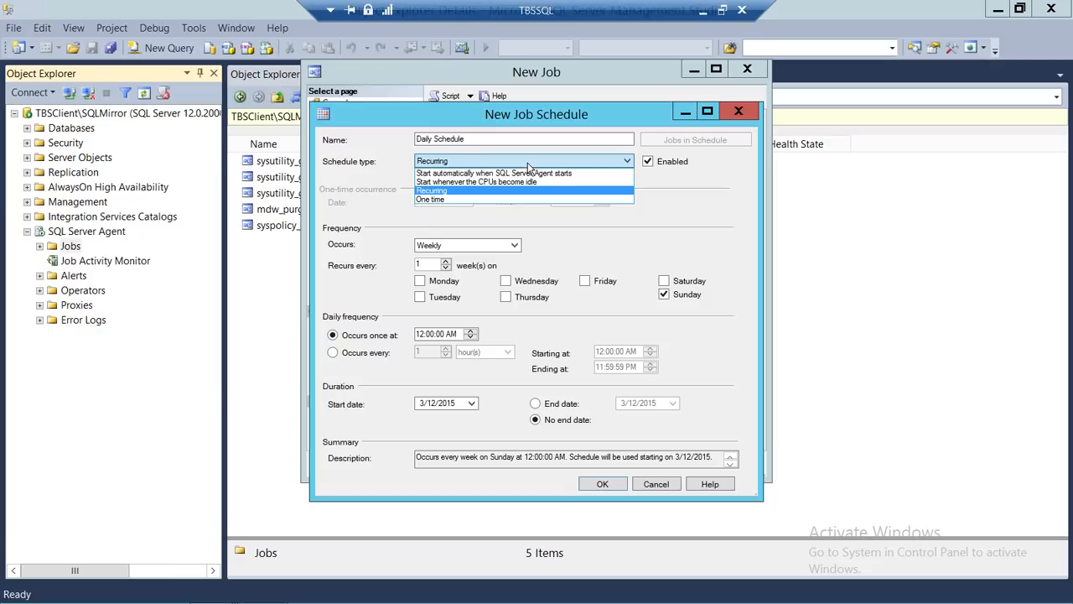
pyautogui.click(462, 200)
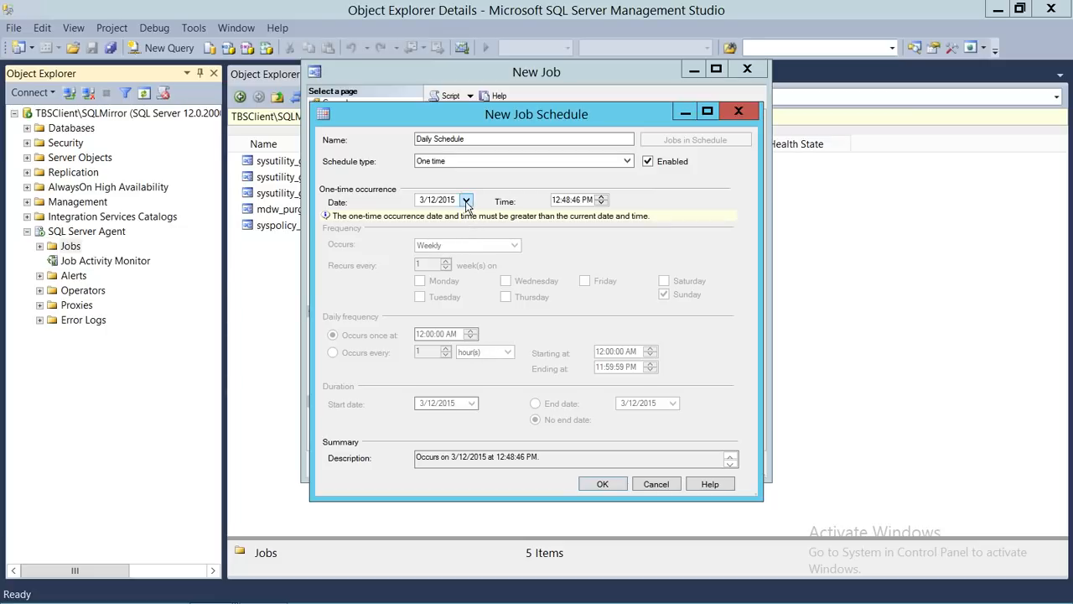
pyautogui.click(496, 163)
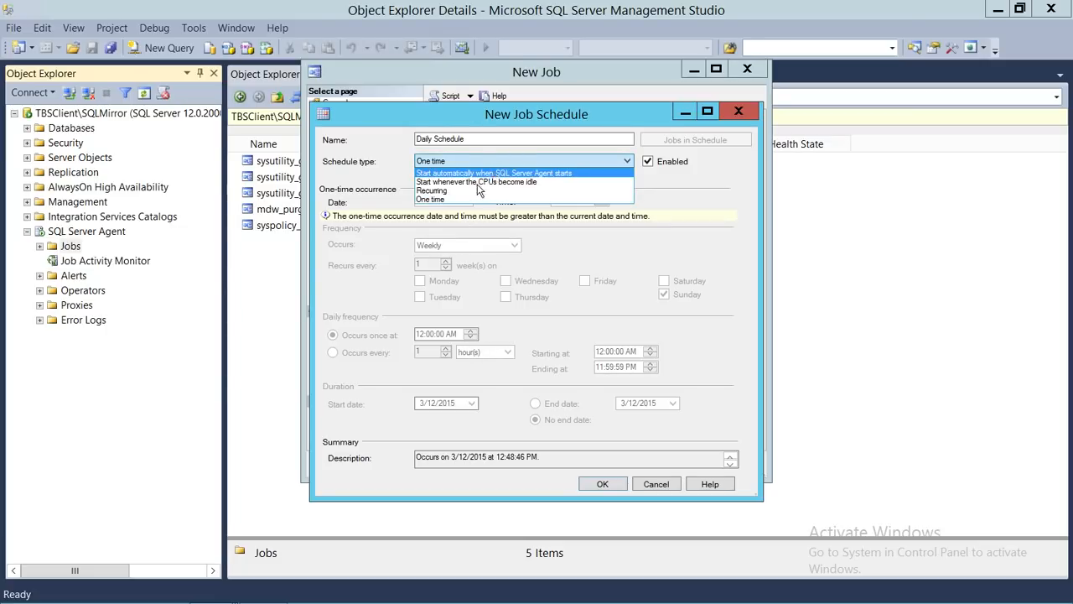
pyautogui.click(474, 191)
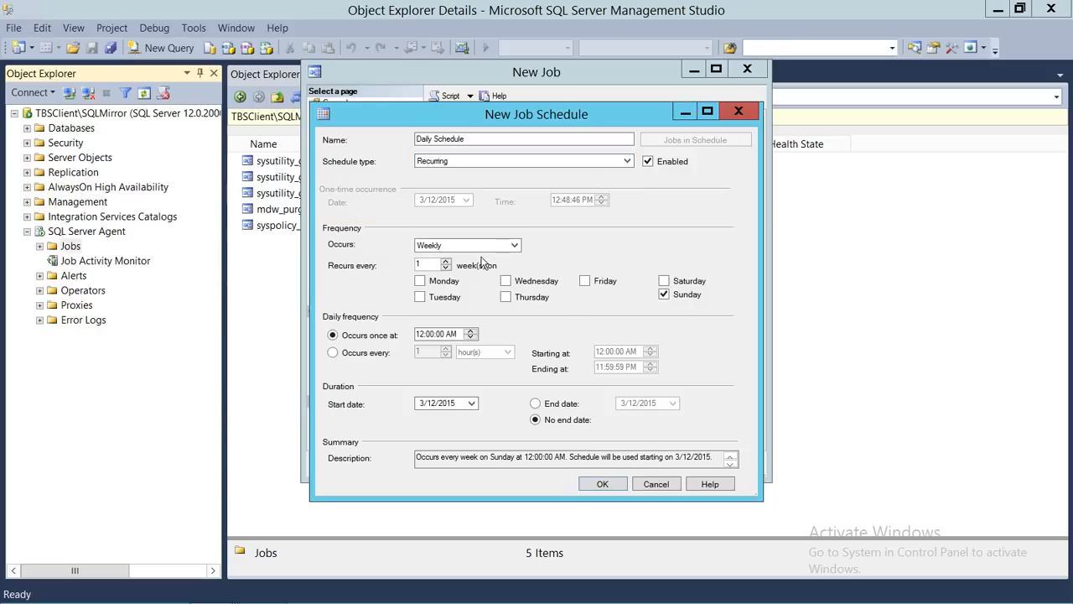
pyautogui.click(512, 247)
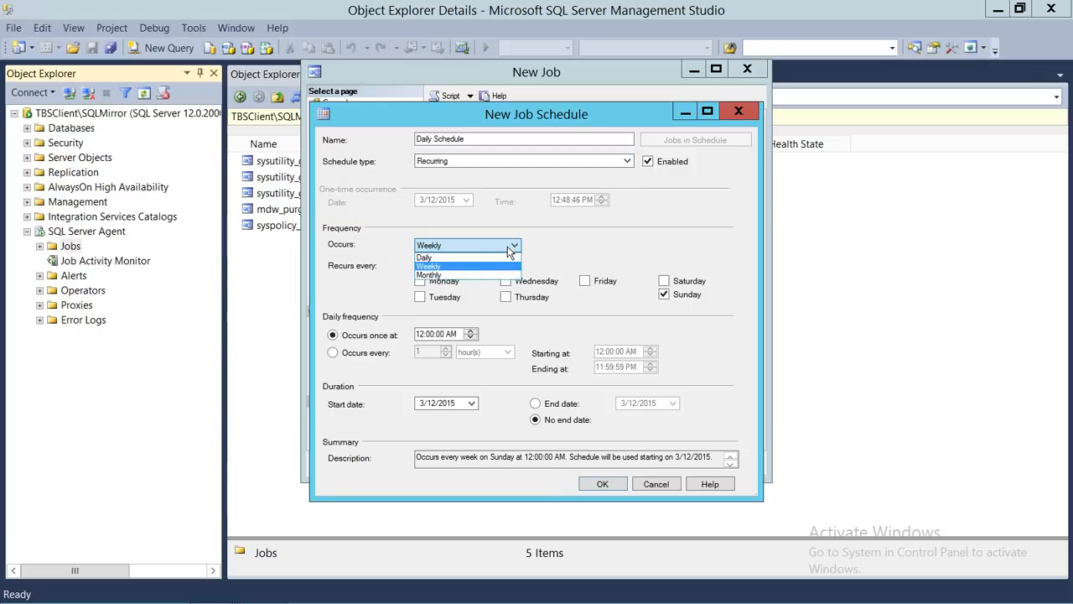
pyautogui.click(428, 267)
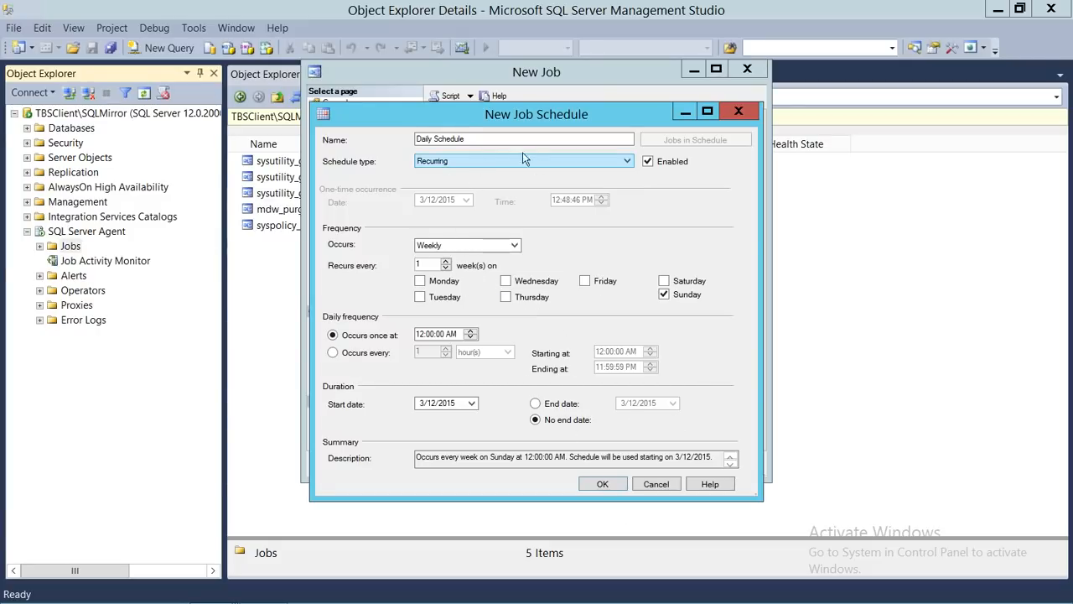
pyautogui.click(656, 485)
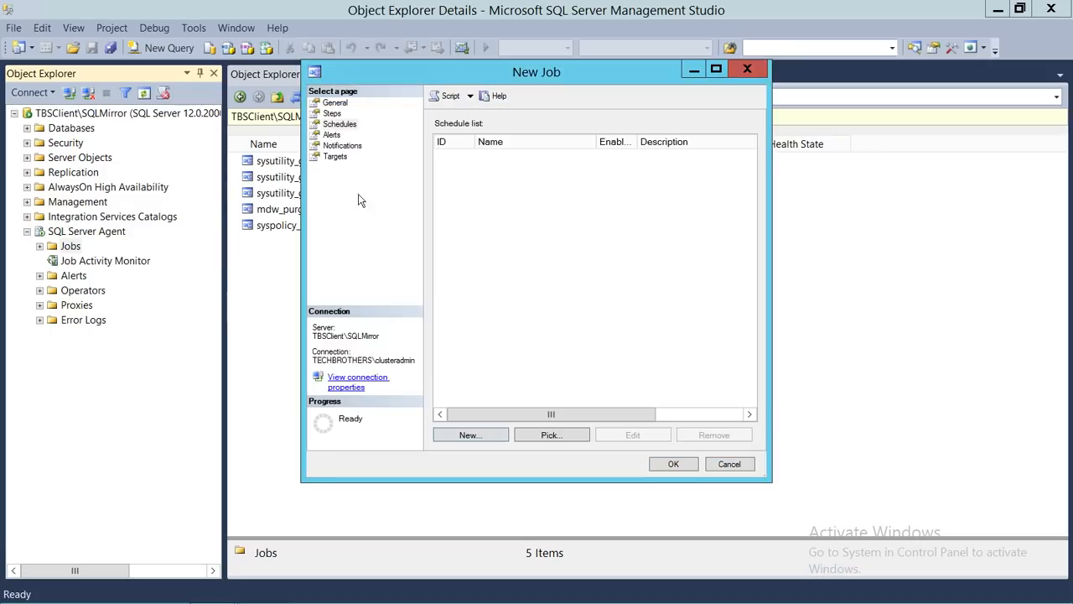
# Start a new alert for the job and check the available alert types
pyautogui.click(336, 135)
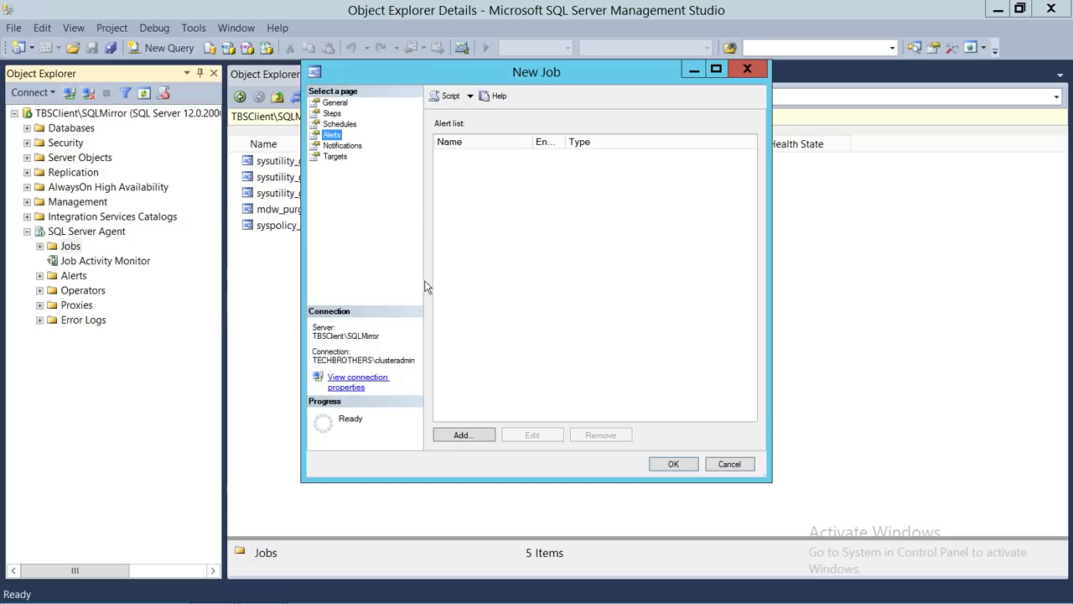
pyautogui.click(463, 436)
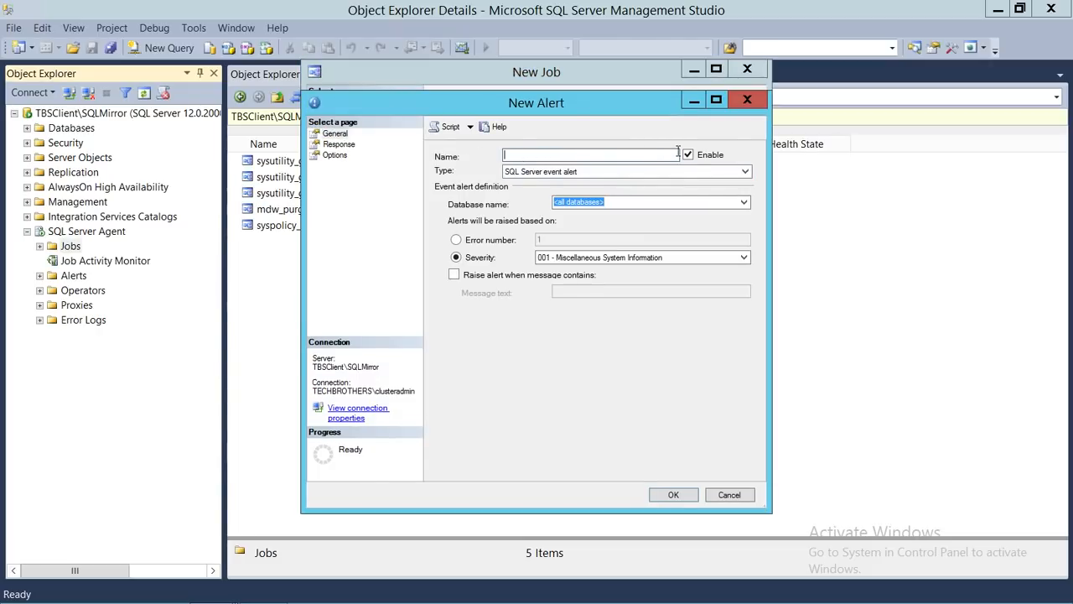
pyautogui.moveTo(641, 105); pyautogui.dragTo(691, 107)
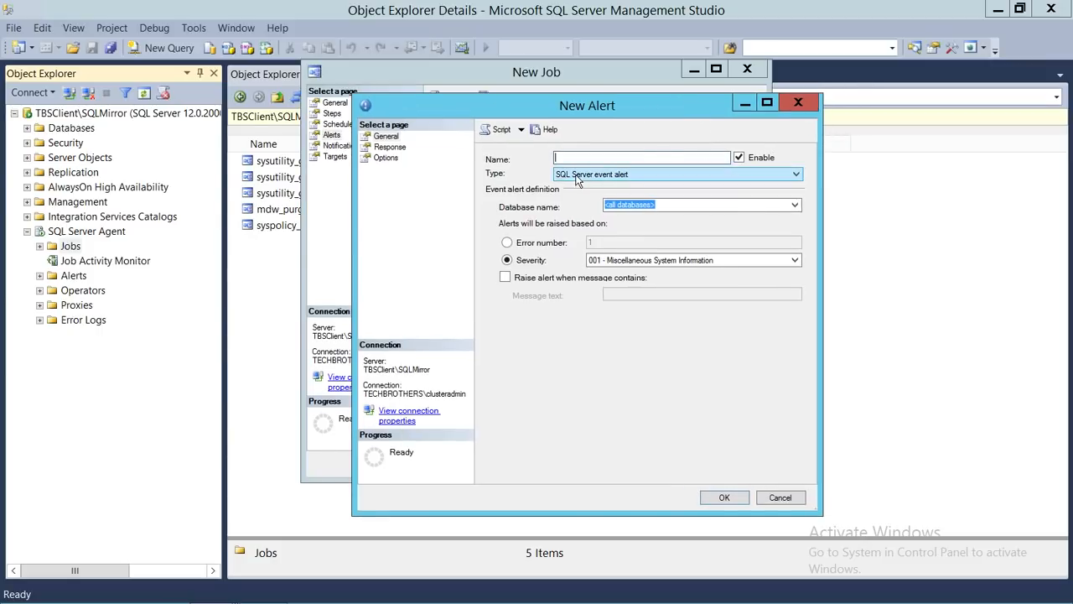
pyautogui.click(629, 174)
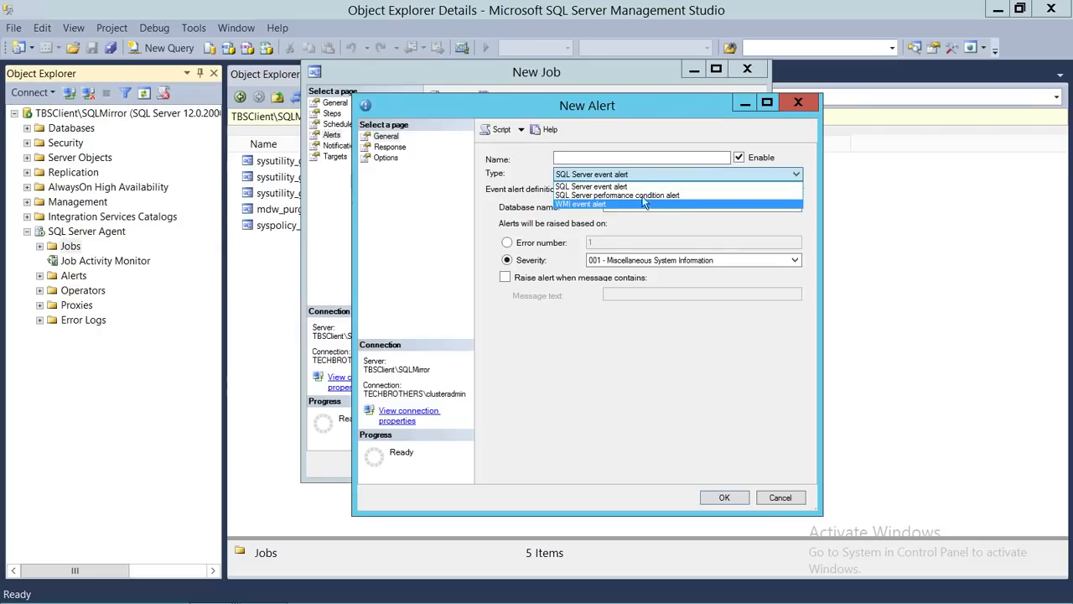
pyautogui.click(630, 159)
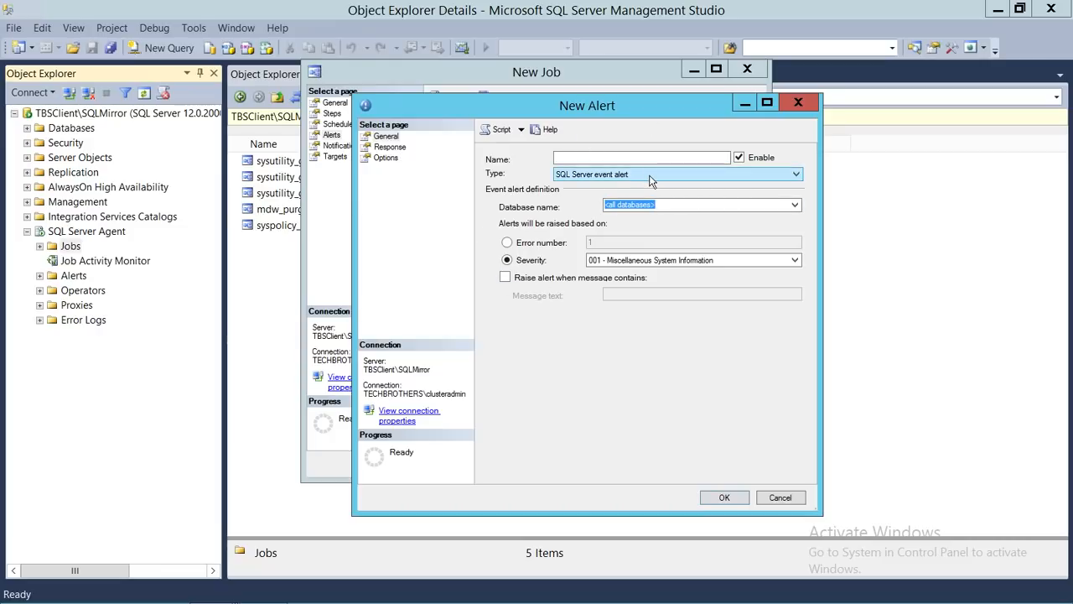
# Review the new alert's response settings, including Notify operators, and its notification options, and discard the alert
pyautogui.click(390, 149)
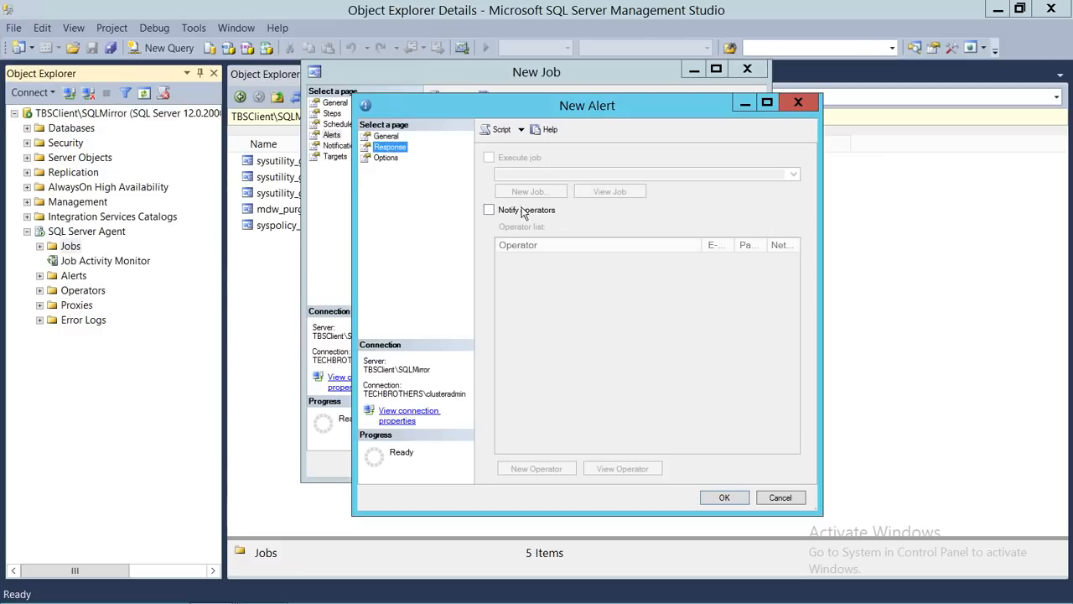
pyautogui.click(490, 210)
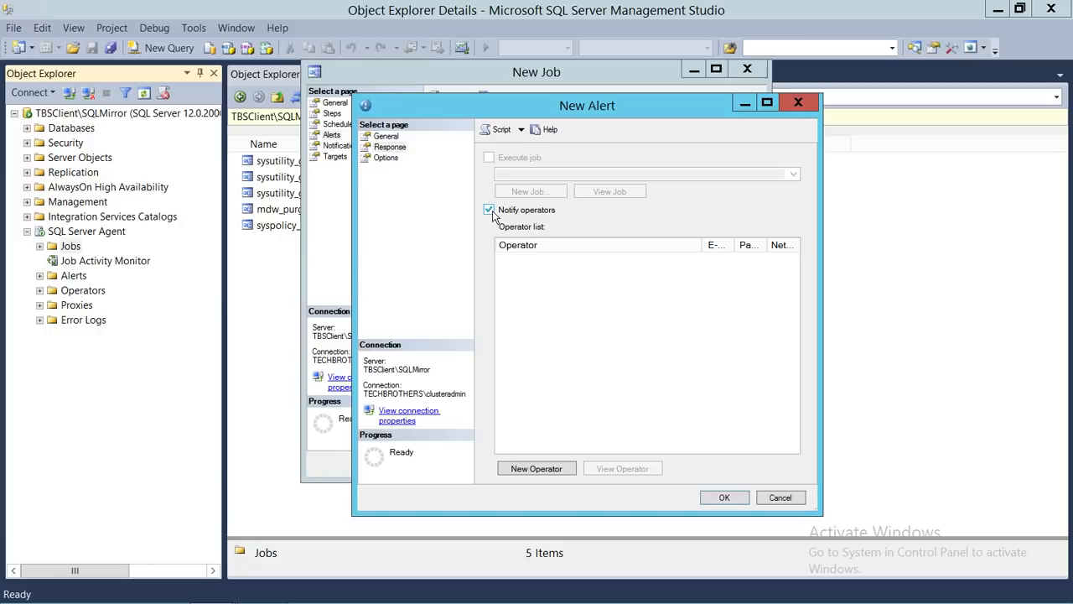
pyautogui.click(490, 210)
pyautogui.click(490, 210)
pyautogui.click(490, 212)
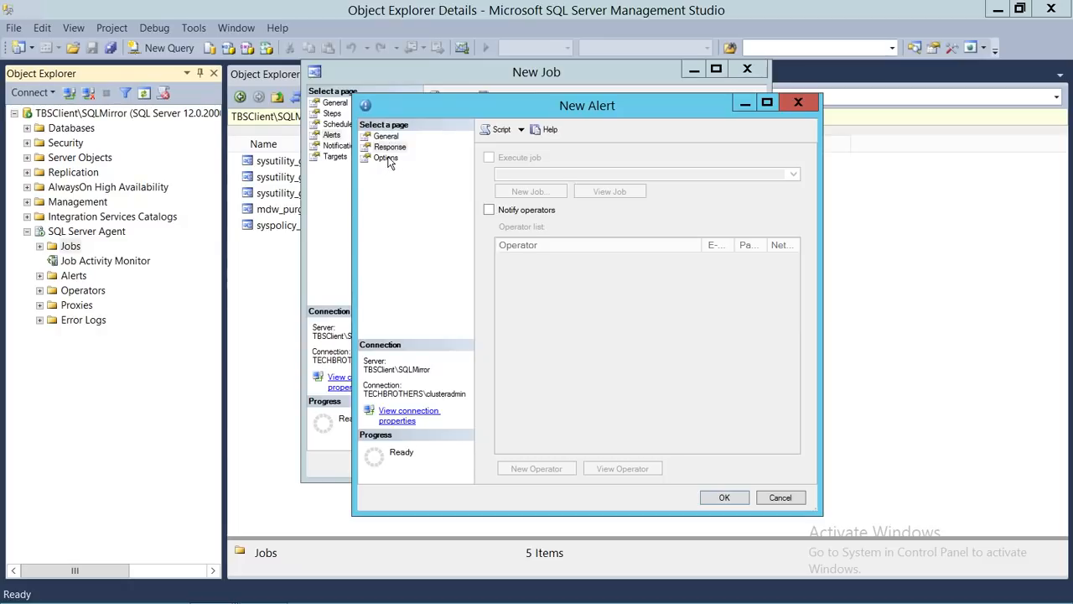
pyautogui.click(387, 158)
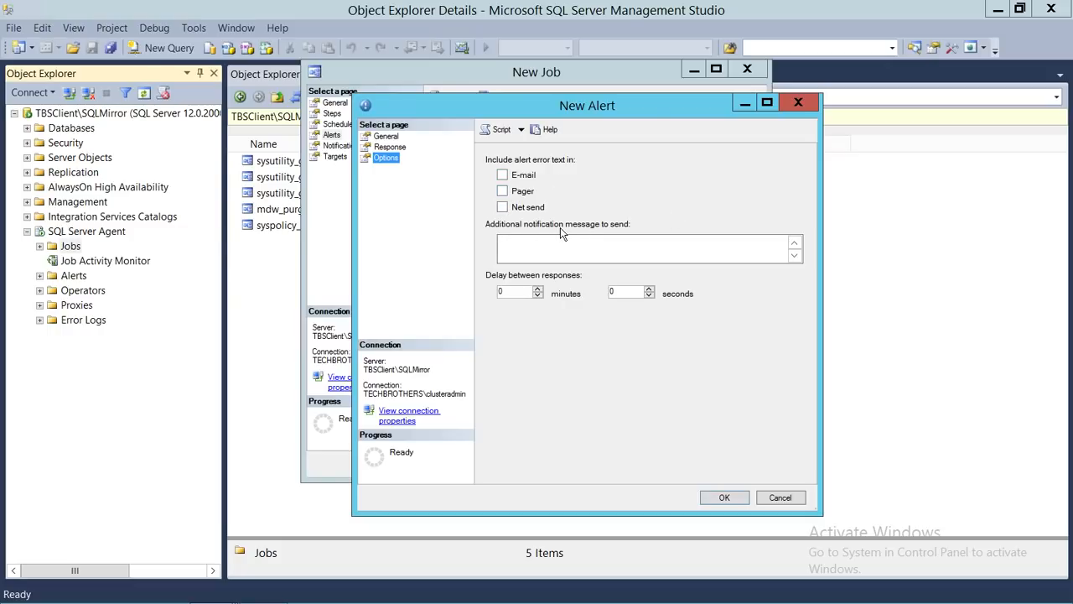
pyautogui.click(514, 242)
pyautogui.click(793, 497)
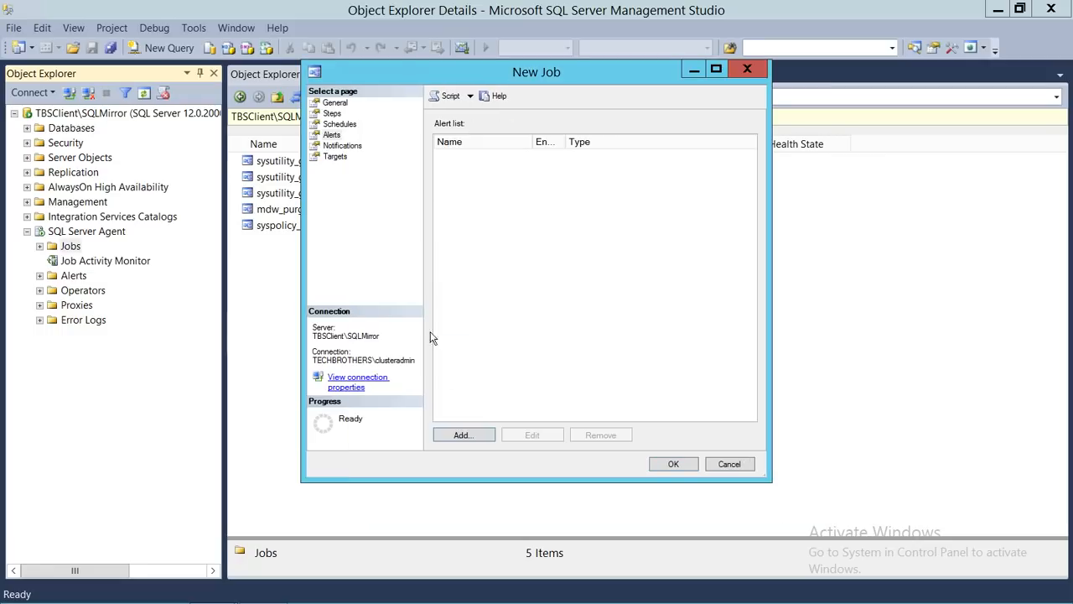
# Enable the job's e-mail notification for when the job fails, and check the available conditions and operators
pyautogui.click(341, 146)
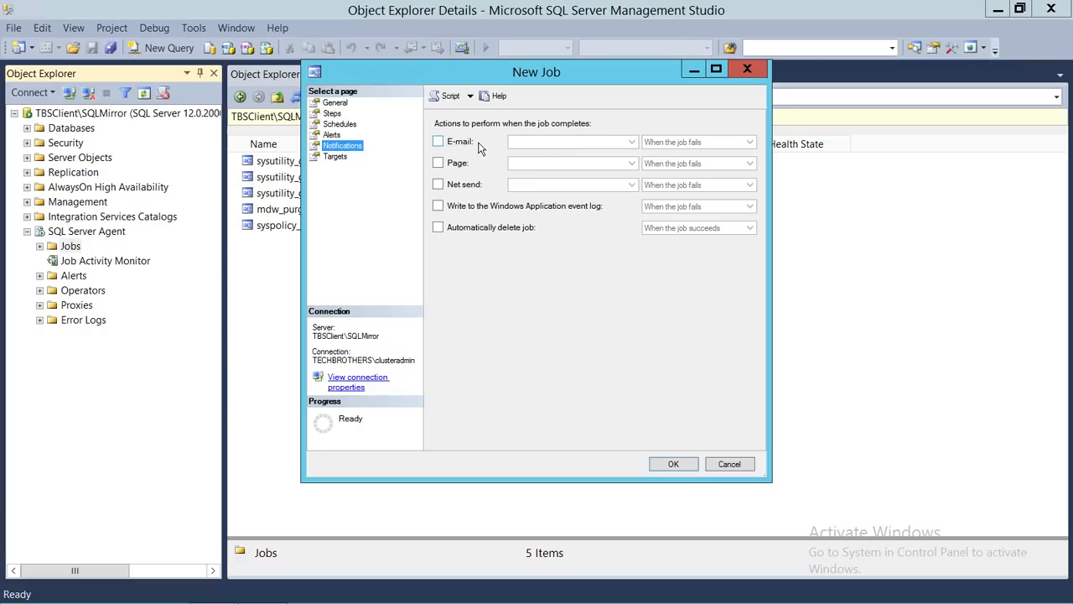
pyautogui.click(437, 141)
pyautogui.click(696, 143)
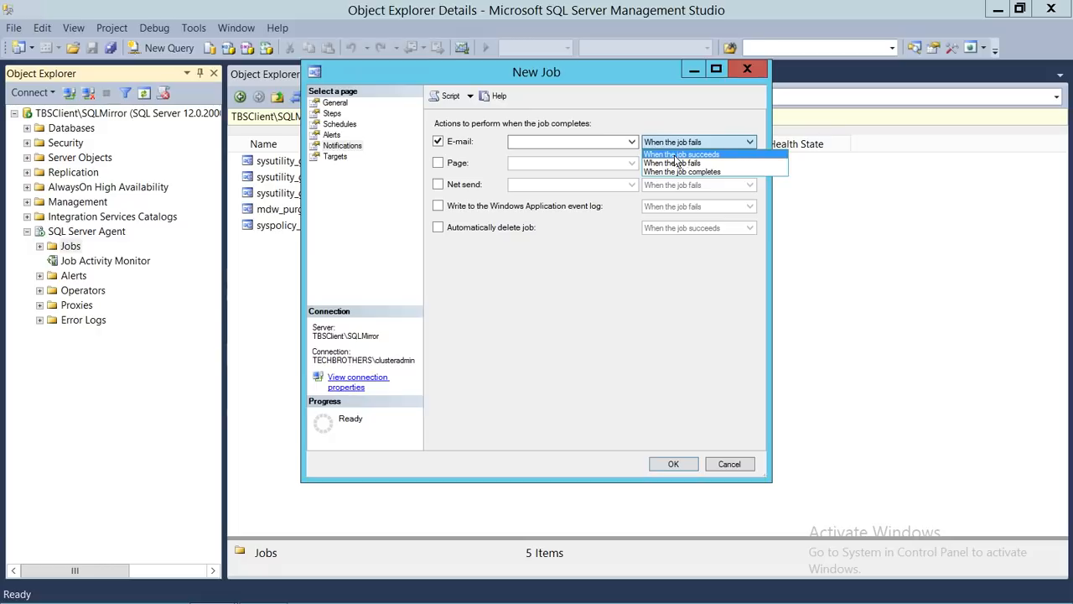
pyautogui.click(621, 147)
pyautogui.click(632, 144)
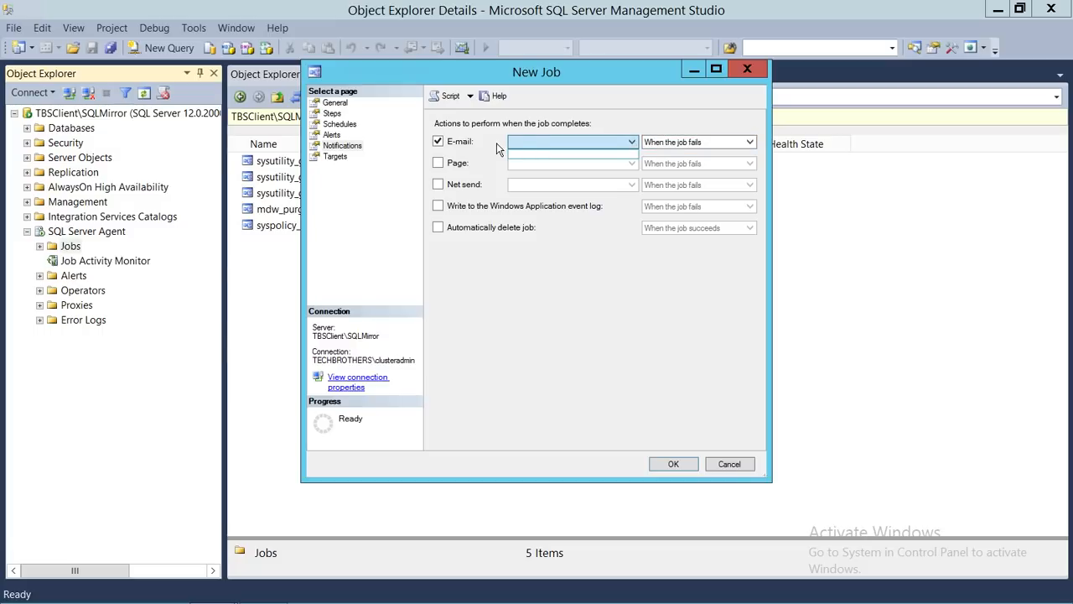
pyautogui.click(528, 148)
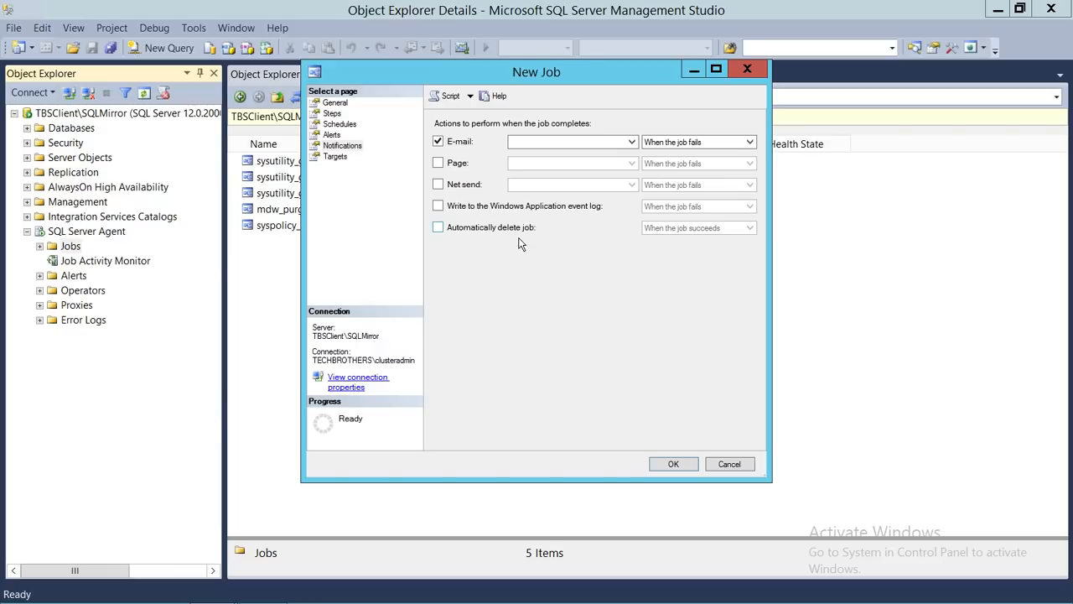
# Check the Demo job's target server options, review its other settings pages, and create the job
pyautogui.click(336, 157)
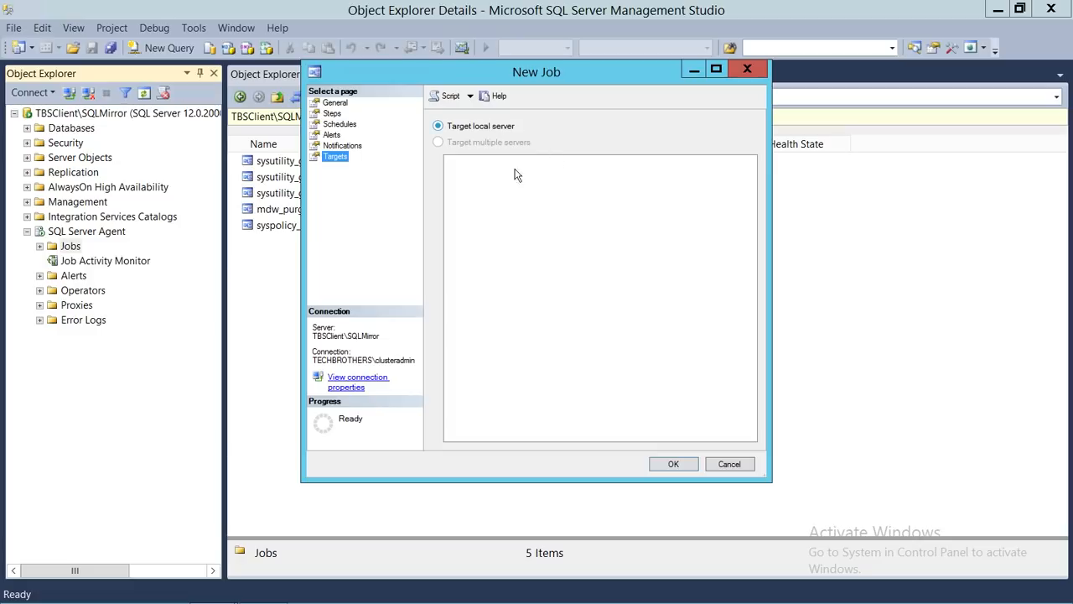
pyautogui.click(440, 141)
pyautogui.click(336, 103)
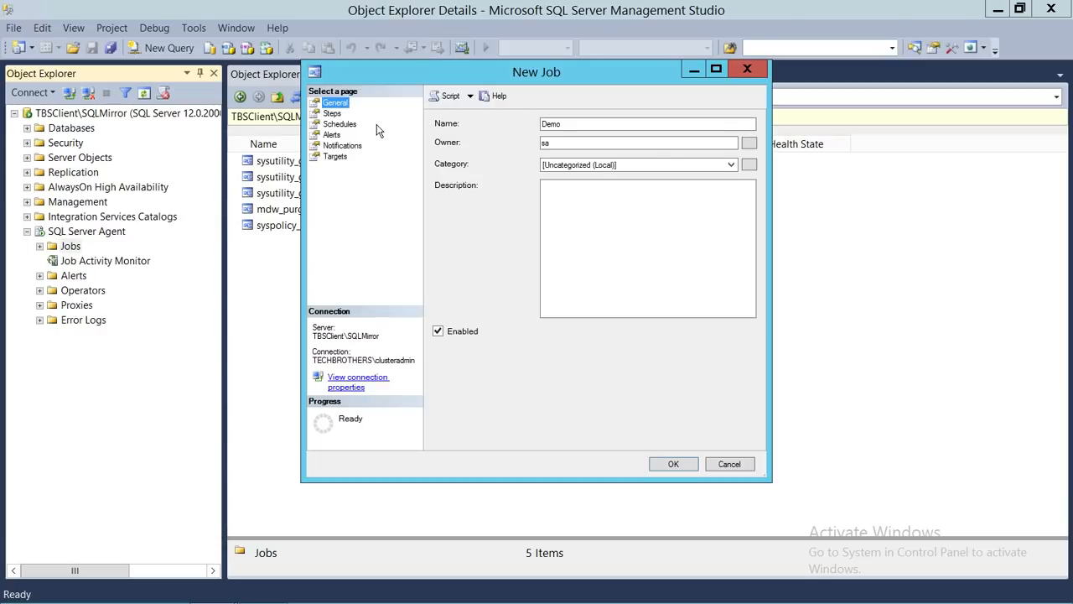
pyautogui.click(330, 114)
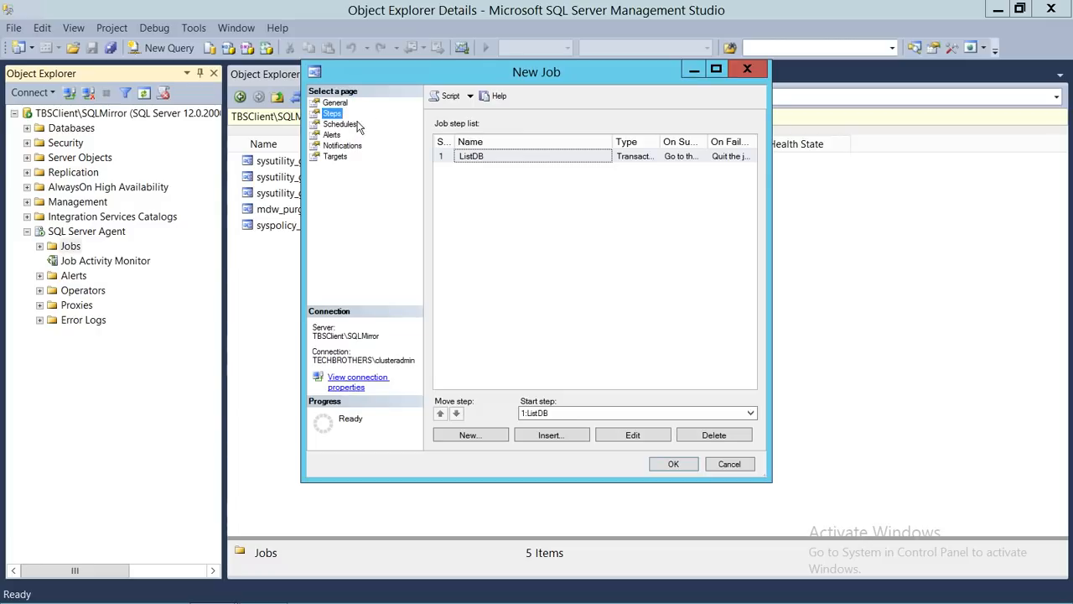
pyautogui.click(345, 125)
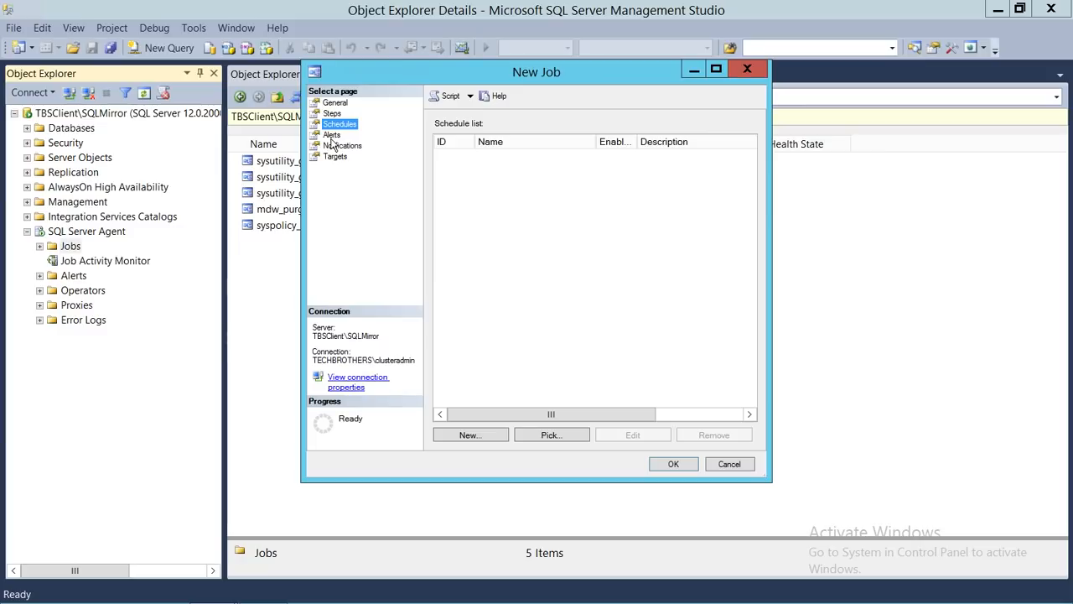
pyautogui.click(332, 135)
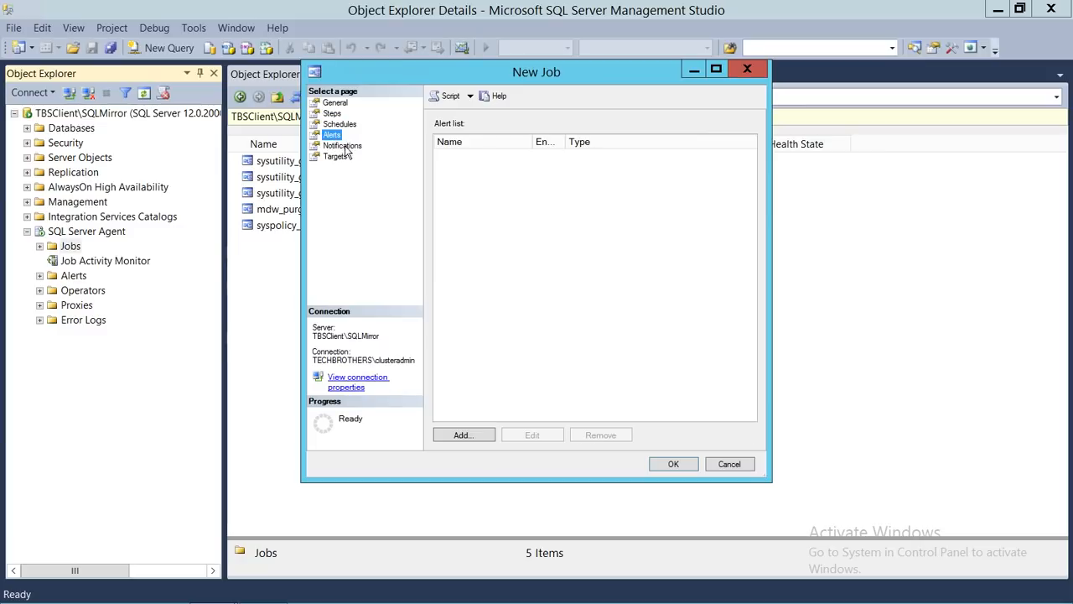
pyautogui.click(344, 146)
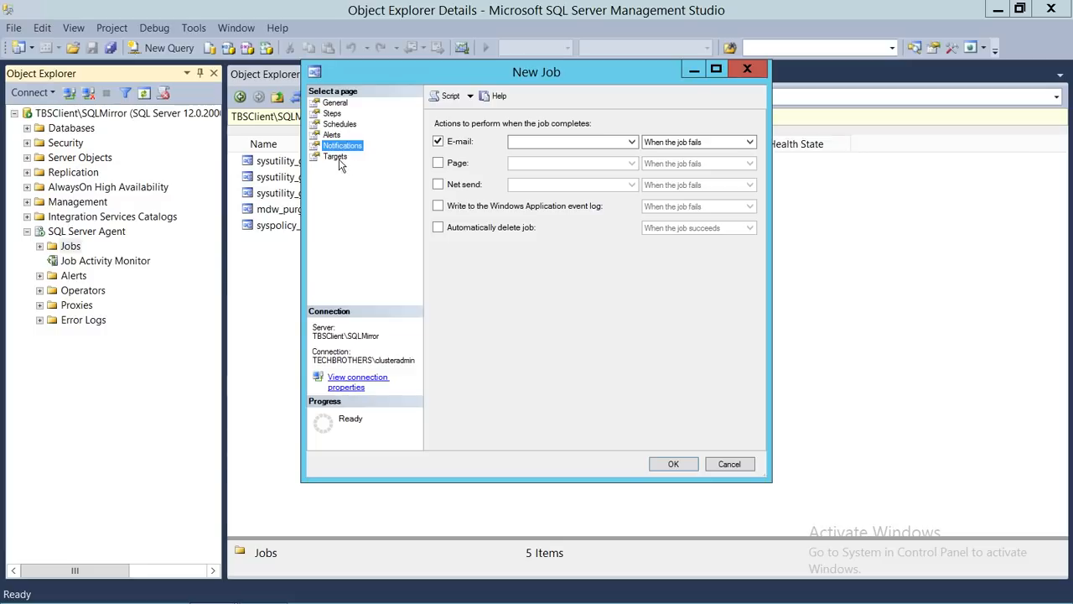
pyautogui.click(337, 158)
pyautogui.click(336, 103)
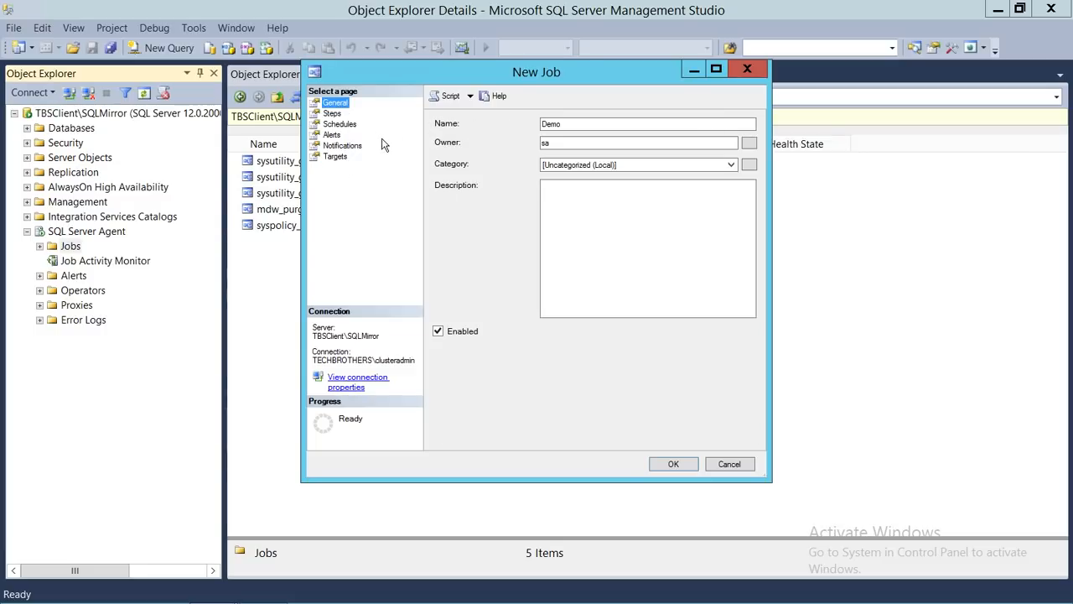
pyautogui.click(674, 464)
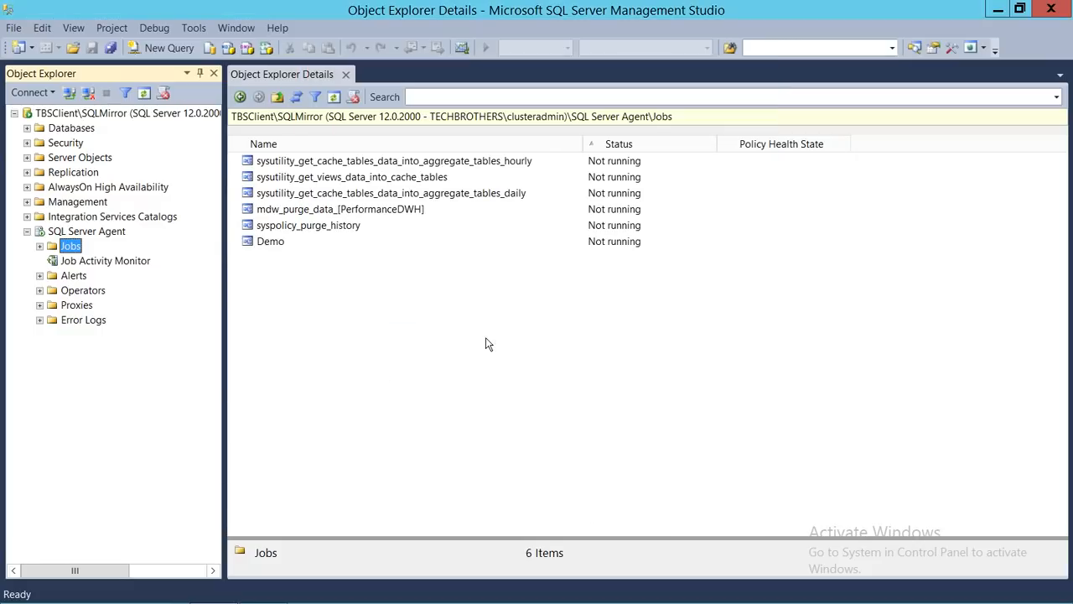
# Locate the new Demo job under Jobs and examine the step list in its properties
pyautogui.click(286, 242)
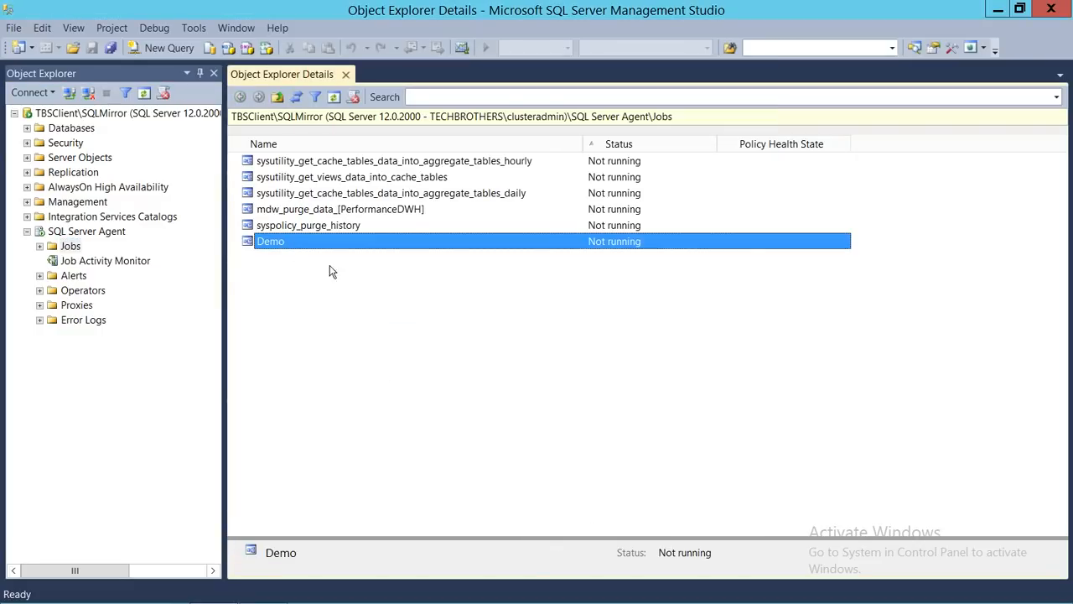
pyautogui.click(41, 246)
pyautogui.click(87, 333)
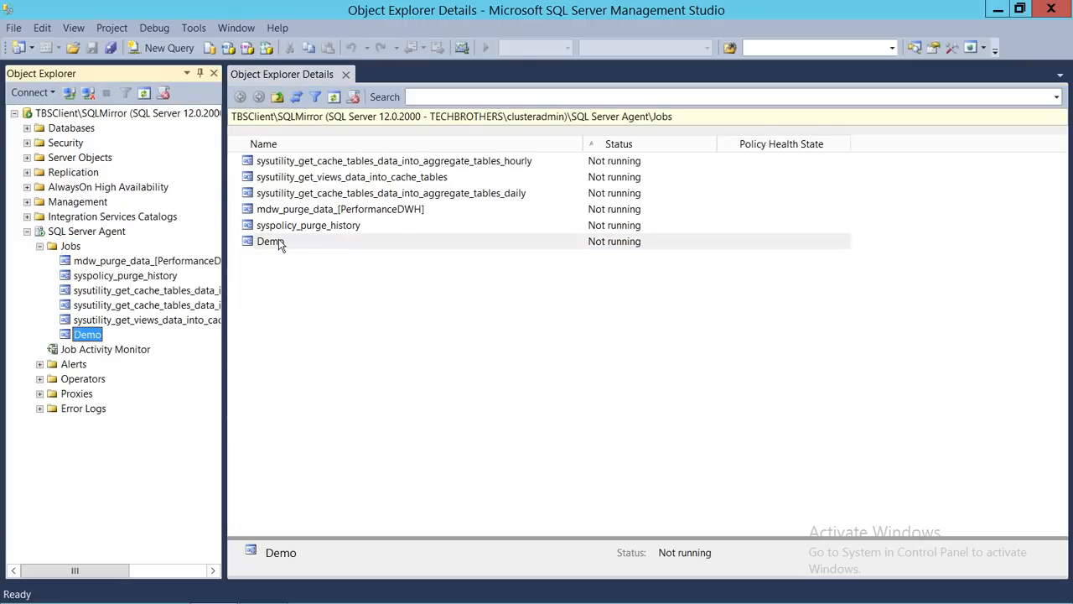
pyautogui.click(285, 243)
pyautogui.doubleClick(315, 242)
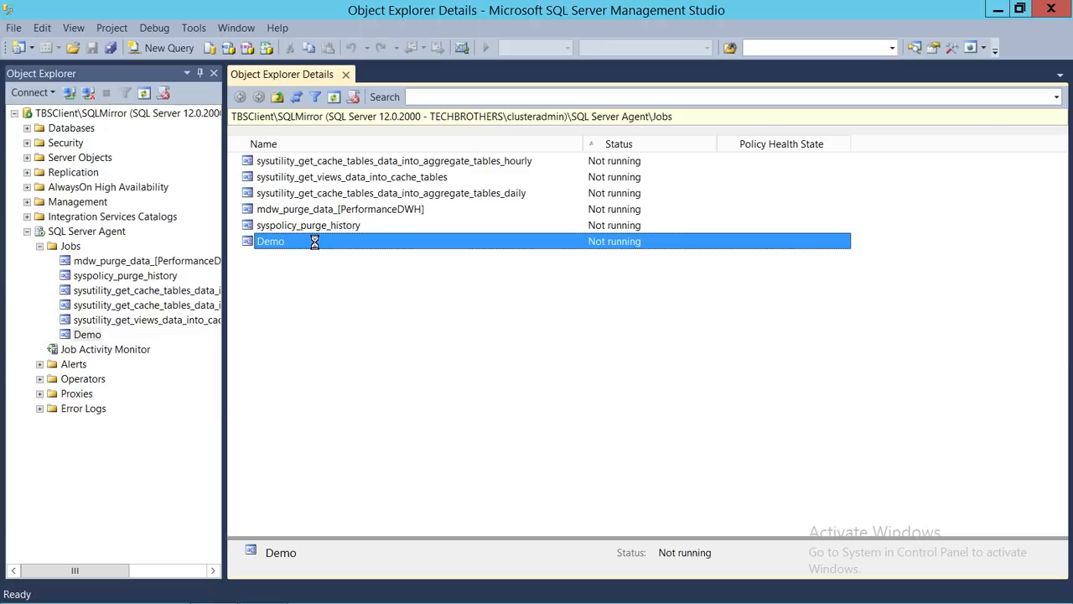
pyautogui.click(334, 114)
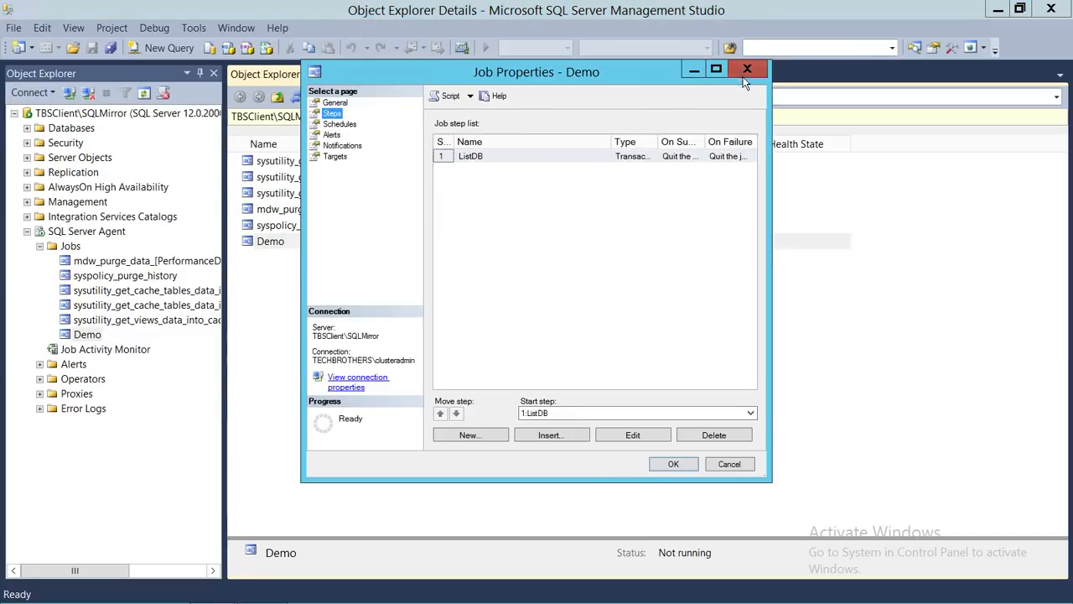
pyautogui.click(743, 77)
# Start the Demo job and dismiss its progress report
pyautogui.rightClick(324, 241)
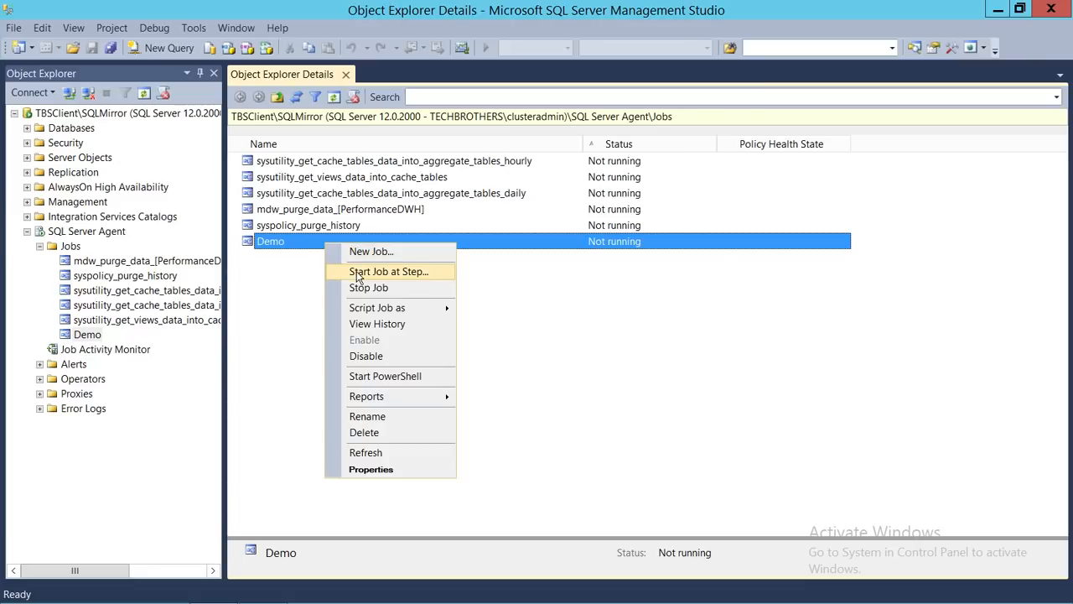
pyautogui.click(358, 275)
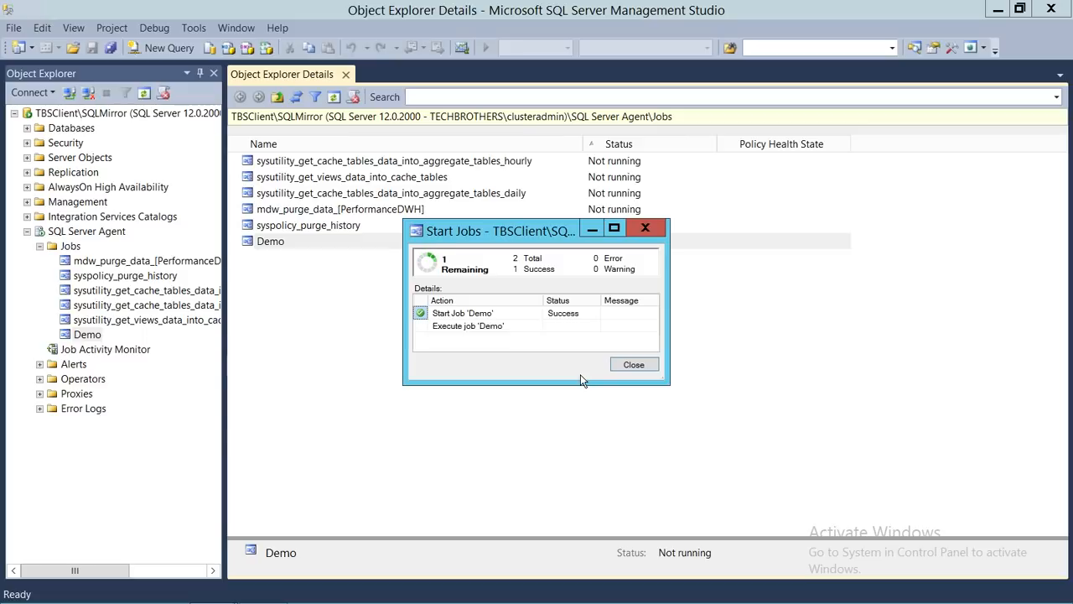
pyautogui.click(633, 364)
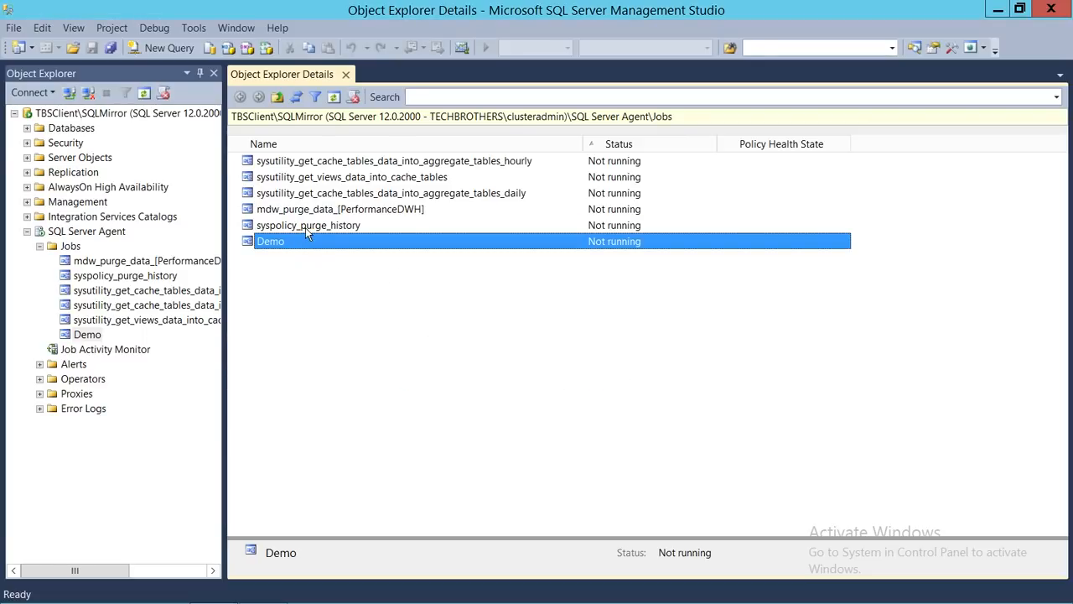
# Open the Data folder on the \\TBSClient\C$\ network share through the Windows Run dialog
pyautogui.click(15, 592)
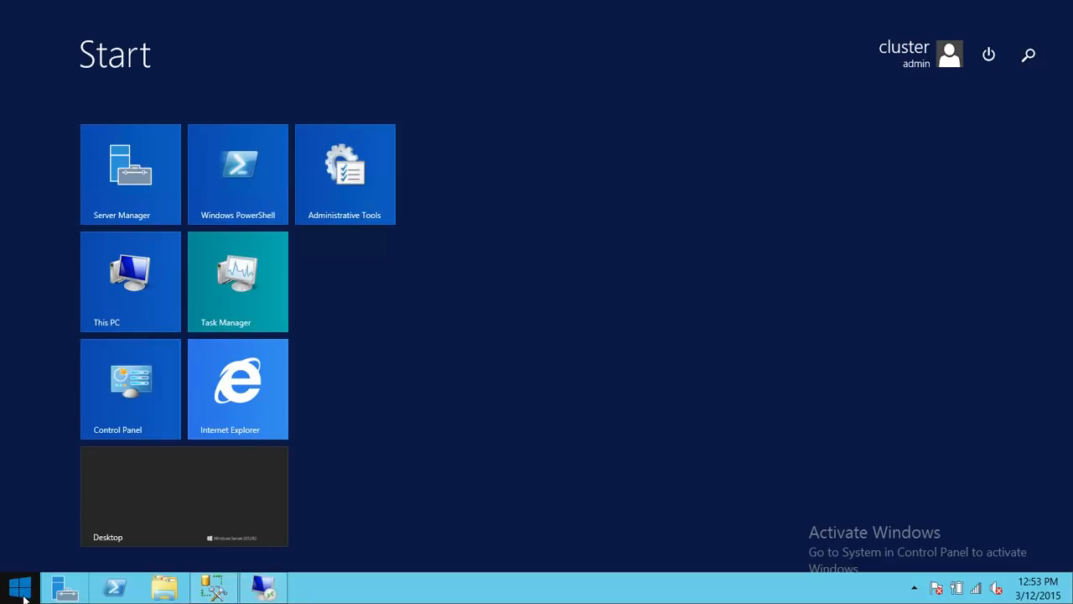
pyautogui.rightClick(24, 590)
pyautogui.click(51, 546)
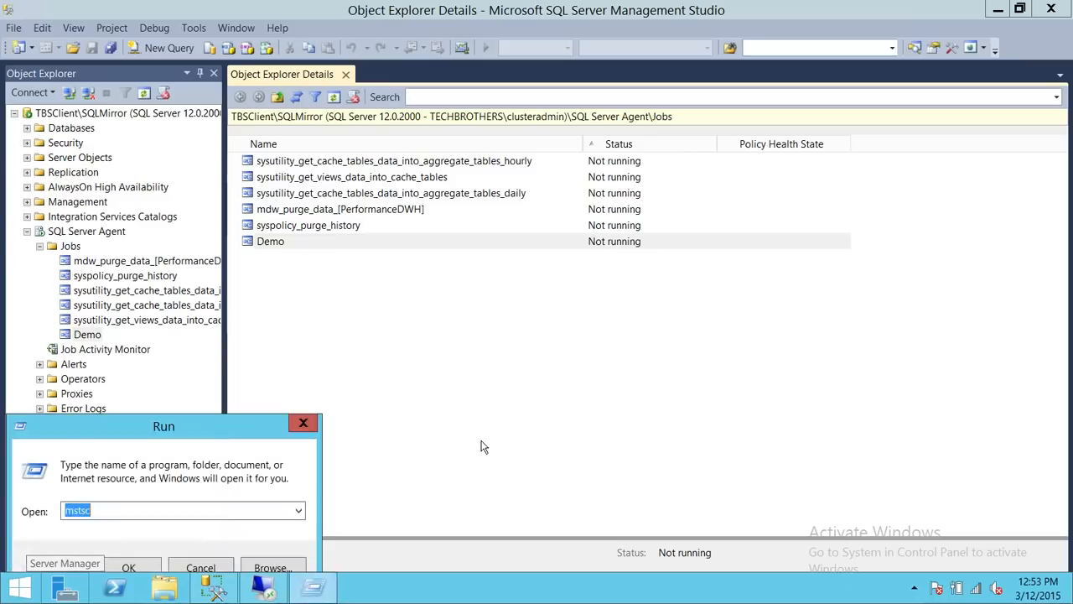
pyautogui.write('\\\\')
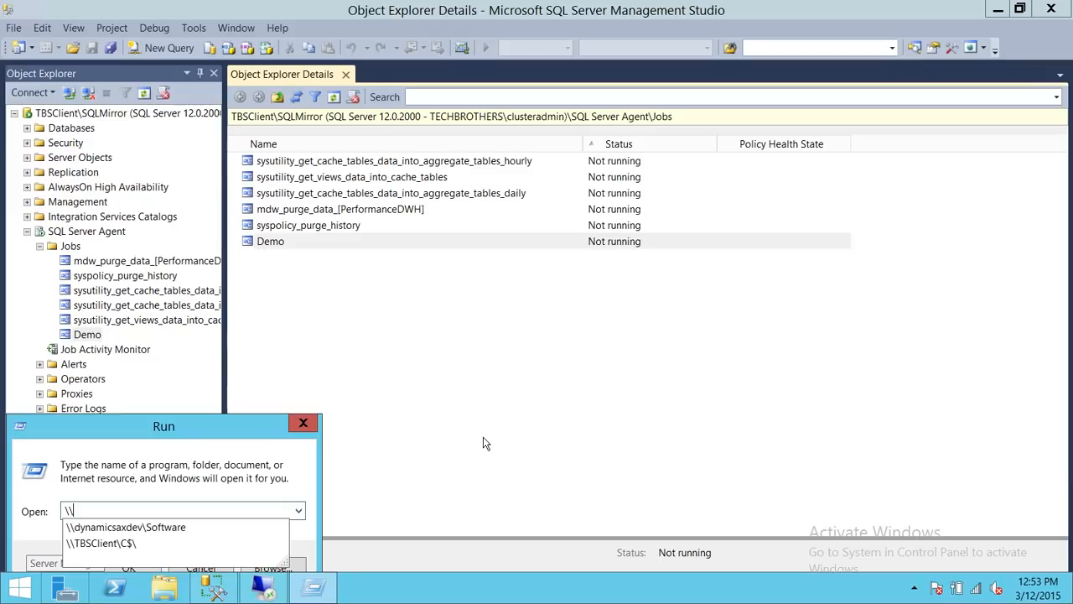
pyautogui.press('Down')
pyautogui.press('Down')
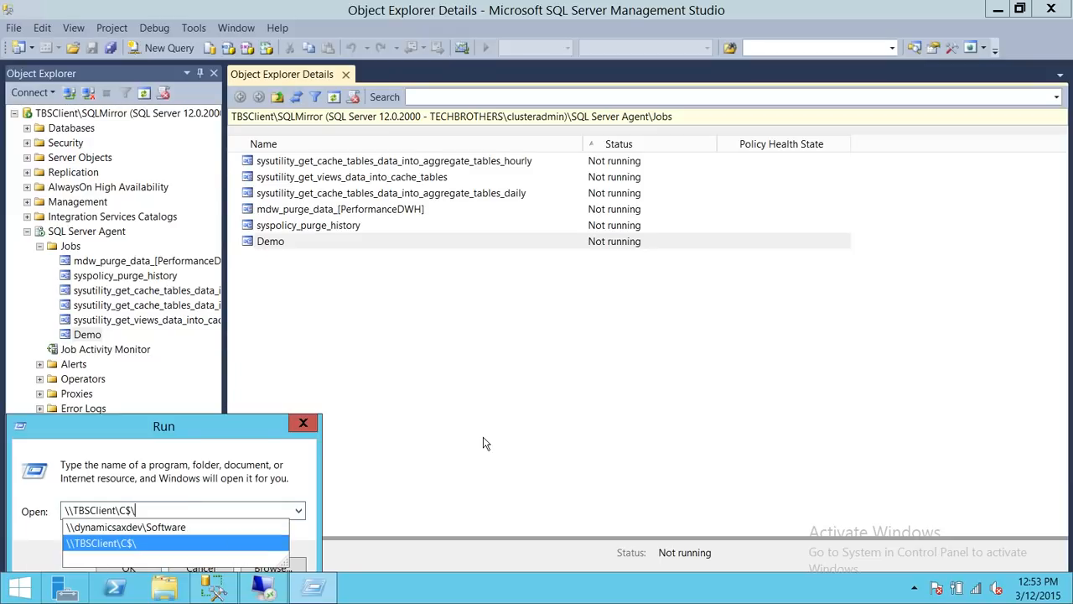
pyautogui.press('Return')
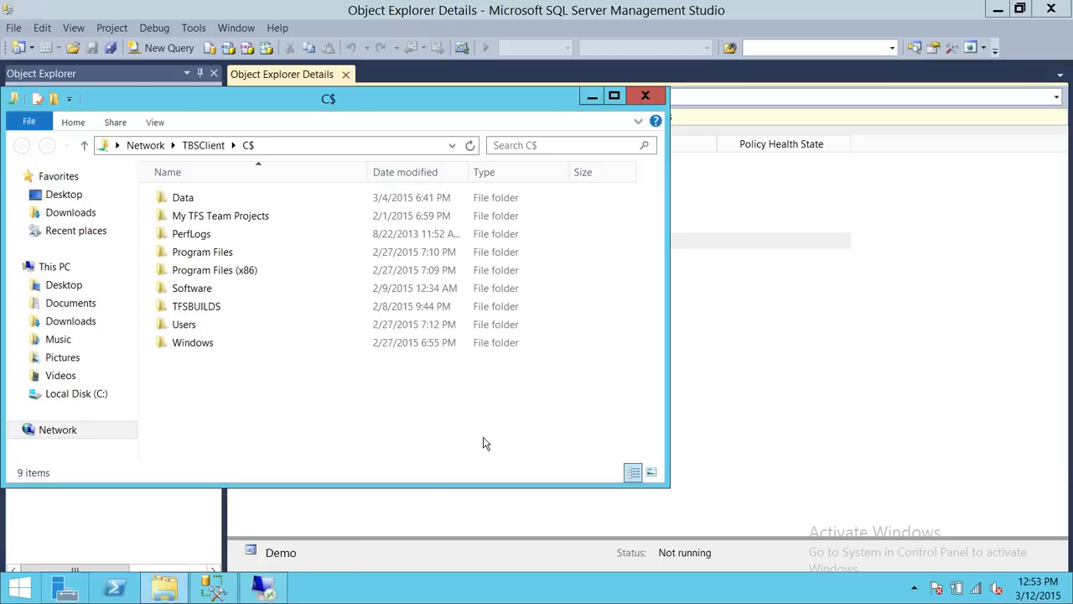
pyautogui.doubleClick(179, 197)
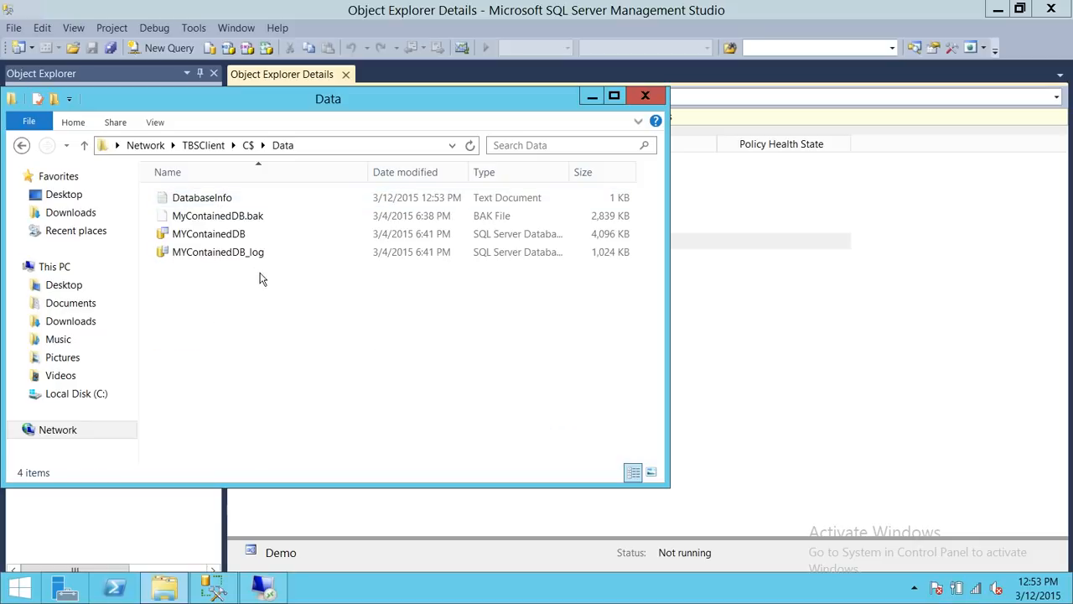
# Inspect the database names in the DatabaseInfo output file, and close the file and its folder
pyautogui.doubleClick(202, 198)
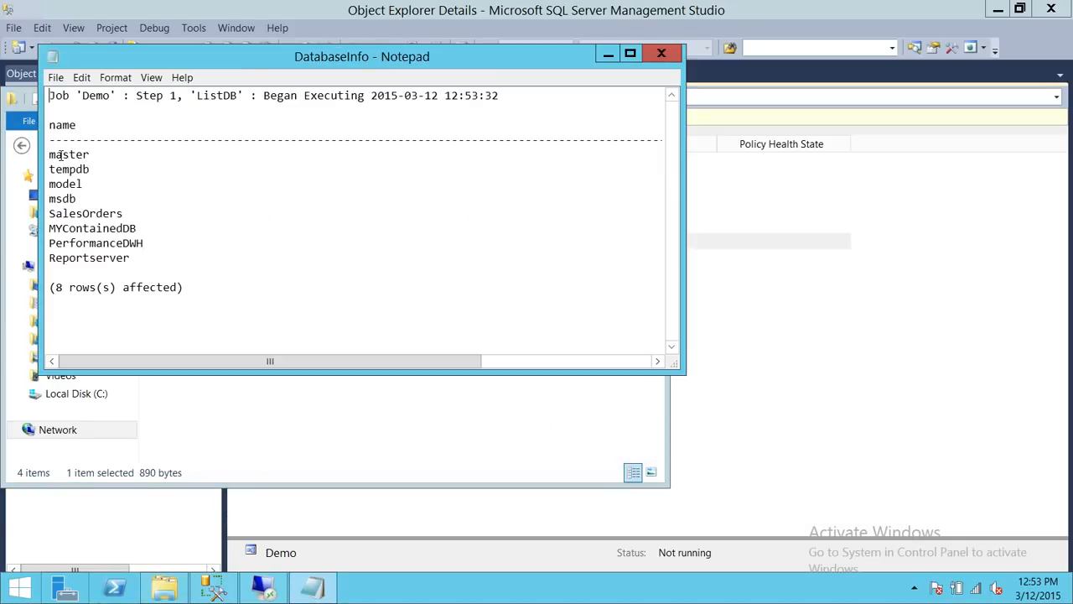
pyautogui.moveTo(50, 155); pyautogui.dragTo(87, 205)
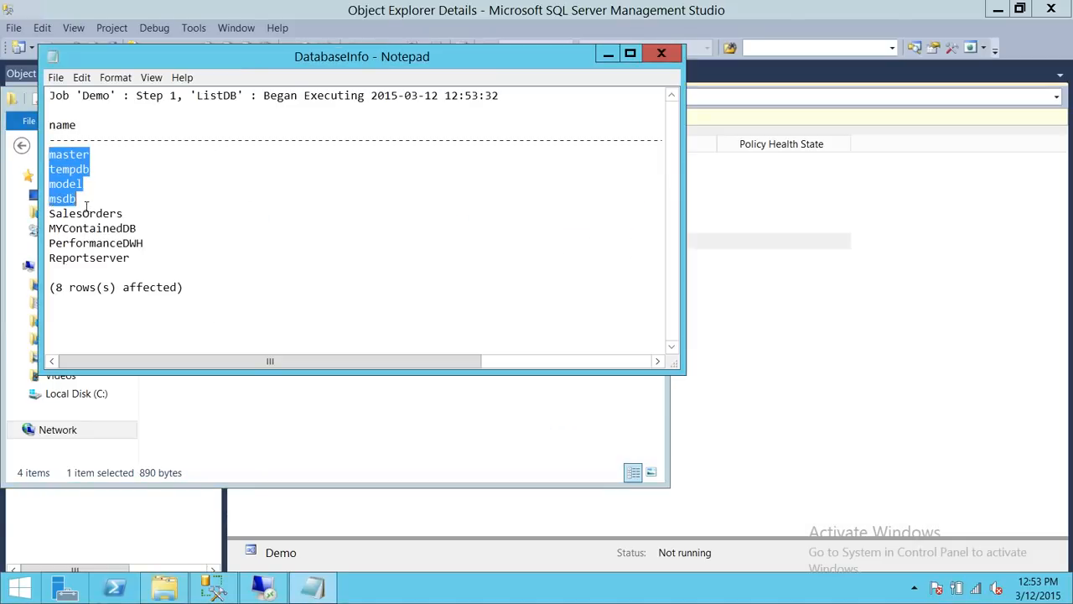
pyautogui.click(207, 264)
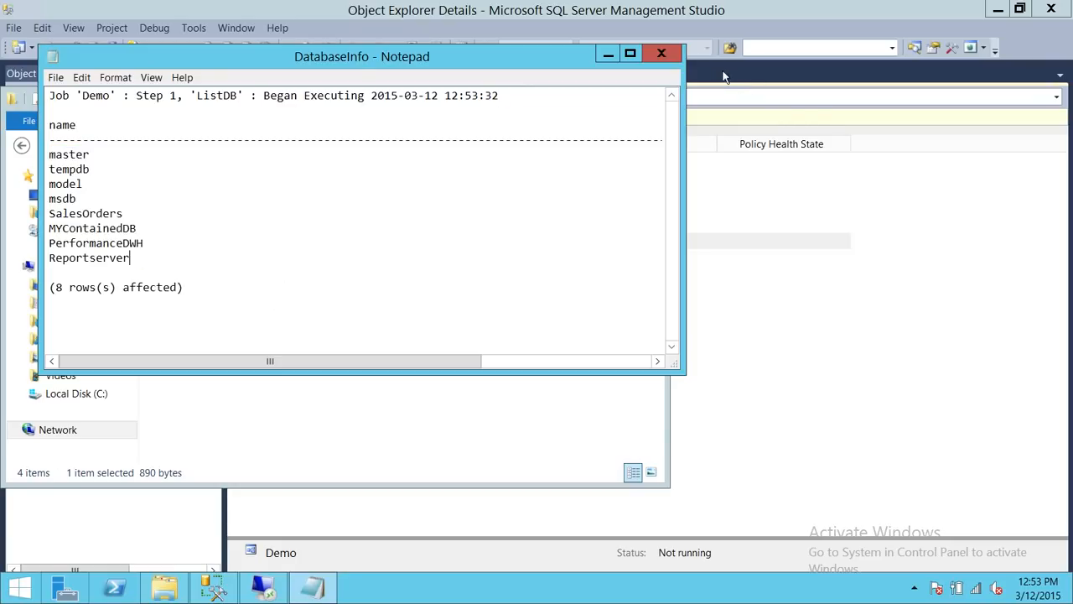
pyautogui.click(671, 55)
pyautogui.click(660, 94)
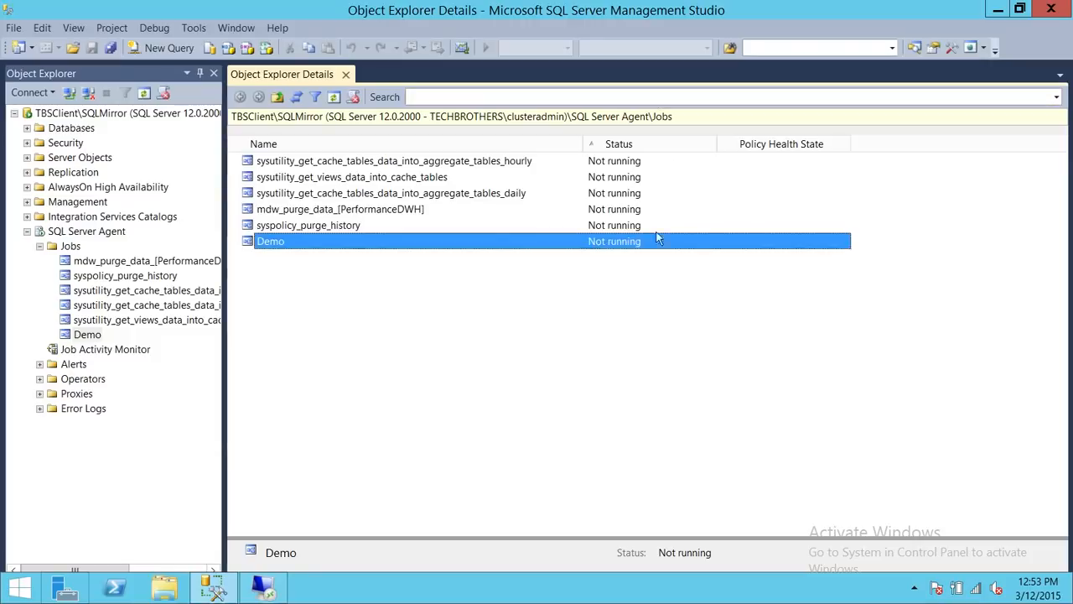
# Delete the Demo job from the SQL Server Agent jobs
pyautogui.rightClick(275, 242)
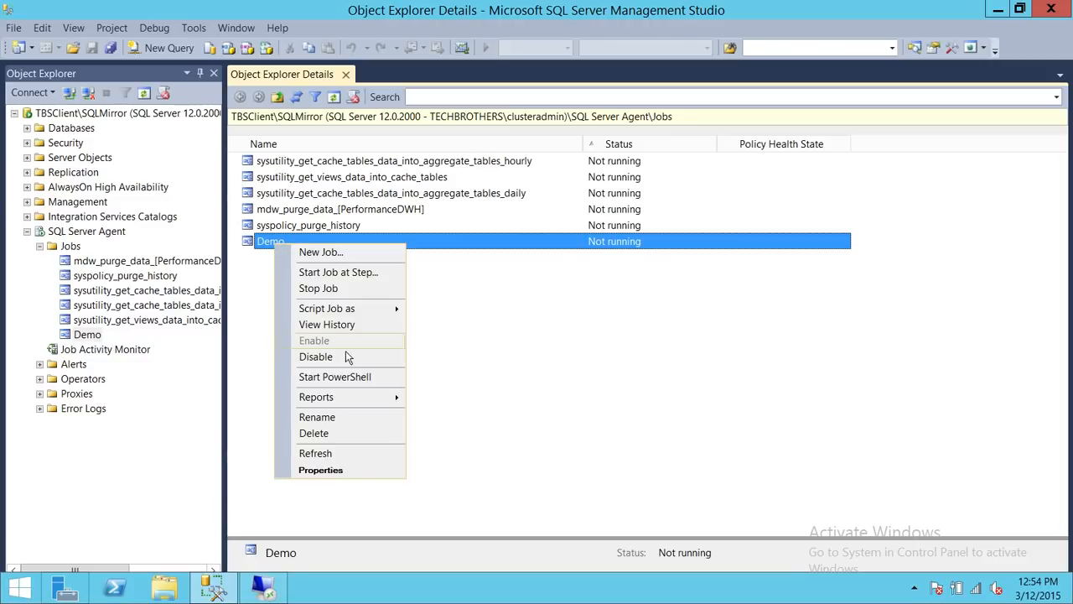
pyautogui.click(317, 433)
pyautogui.click(675, 478)
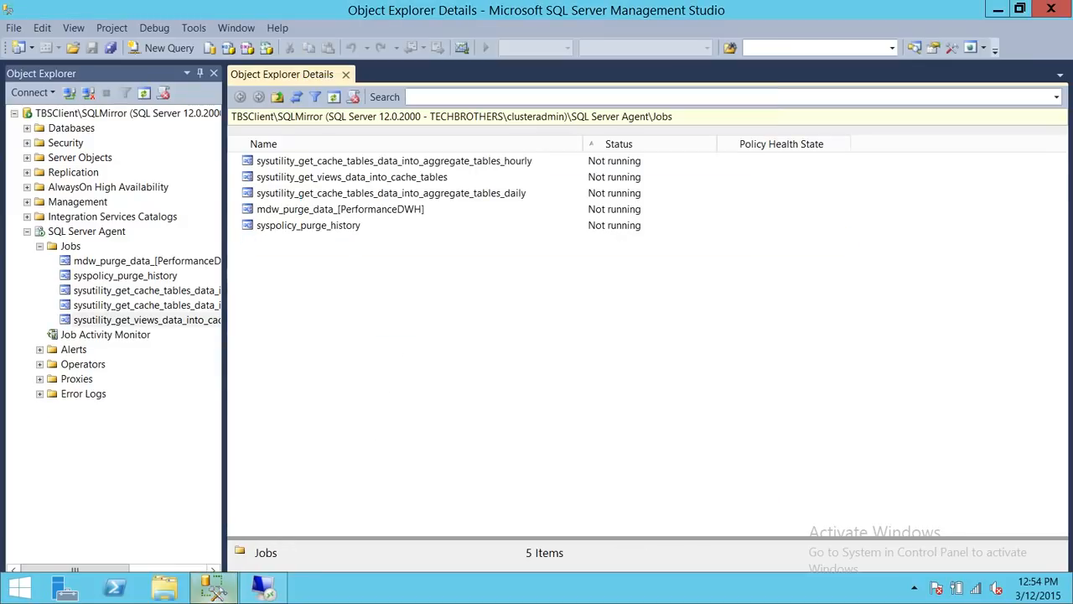
# Open the createJob_agent script from the DBA 2014 Tutorial folder and look over its job and job step statements
pyautogui.click(13, 28)
pyautogui.moveTo(60, 107)
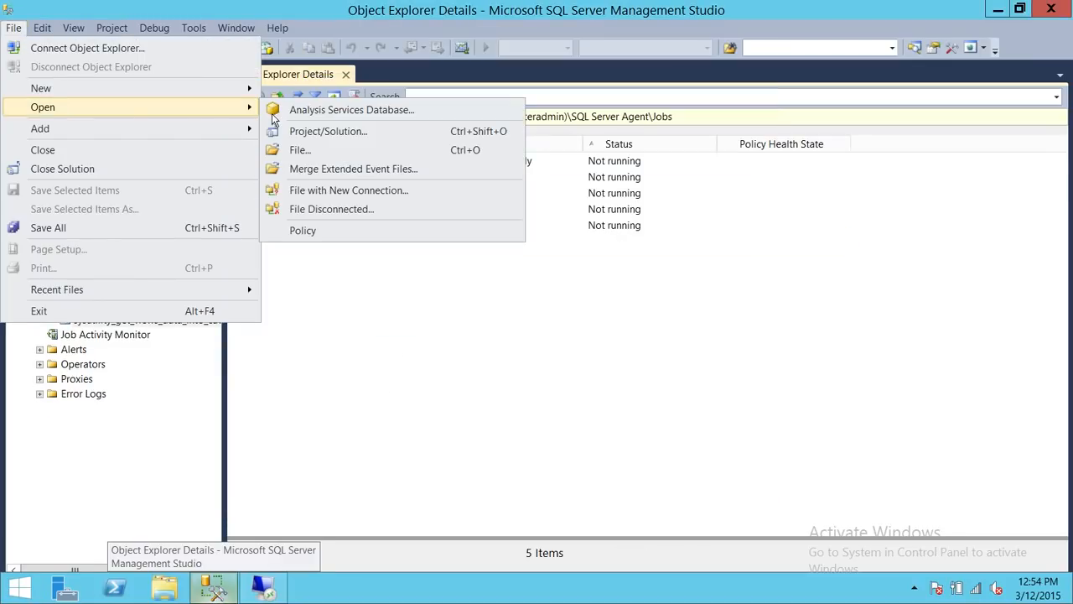
pyautogui.click(308, 149)
pyautogui.click(280, 143)
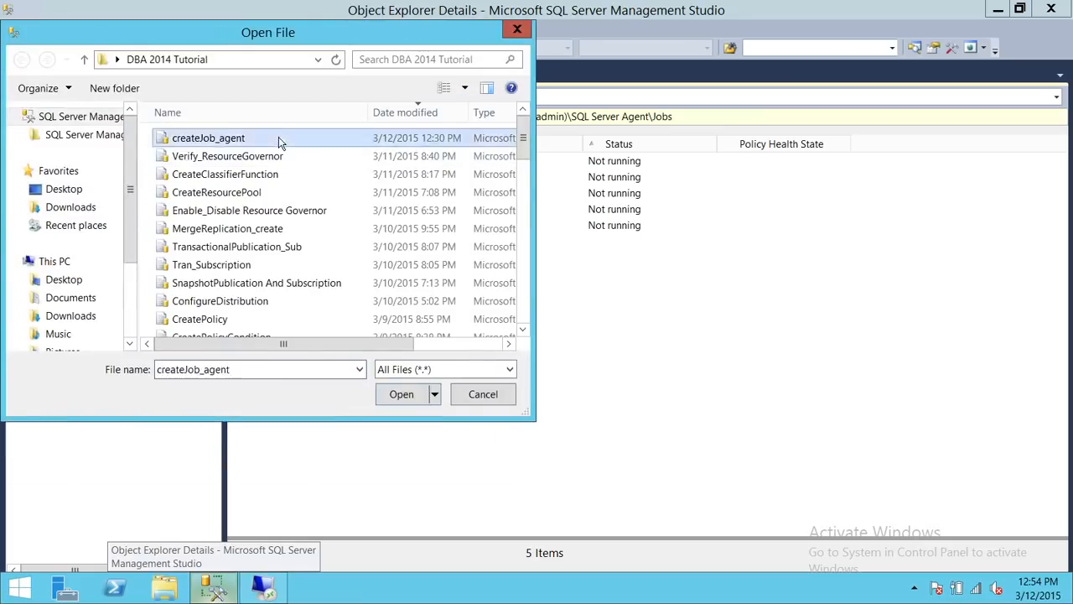
pyautogui.doubleClick(280, 142)
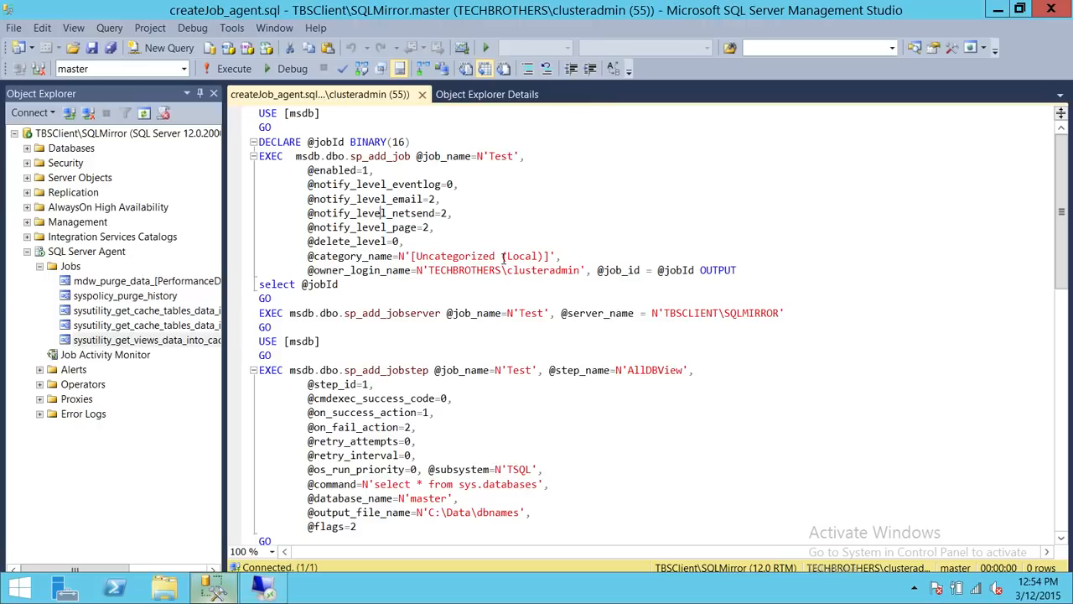
pyautogui.scroll(-1, 638, 326)
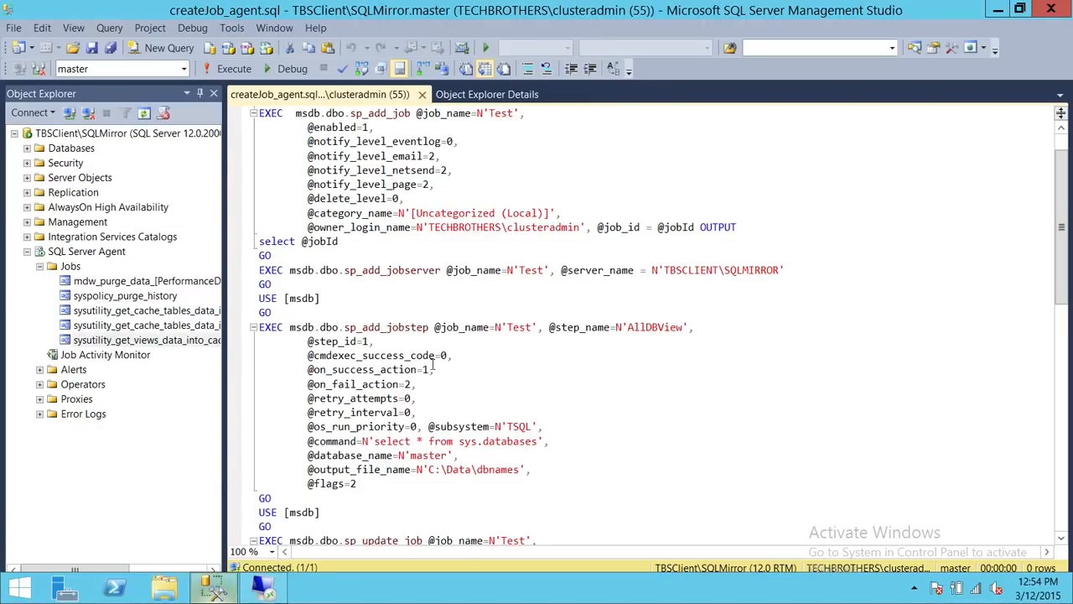
# Look through the rest of the createJob_agent script and execute it to create the Test job
pyautogui.scroll(-2, 434, 394)
pyautogui.scroll(-4, 434, 394)
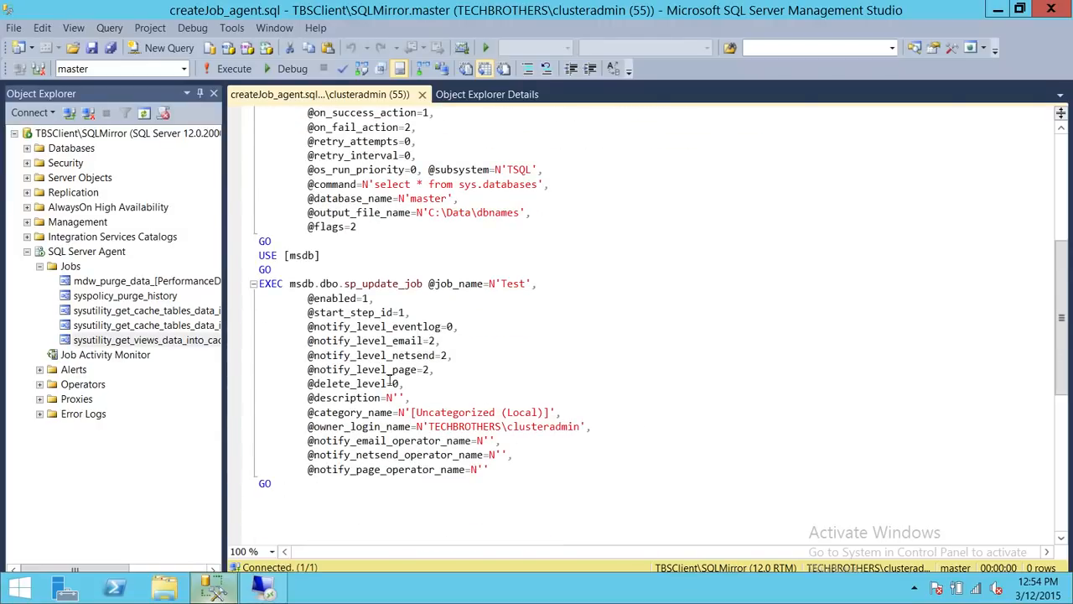
pyautogui.scroll(4, 388, 315)
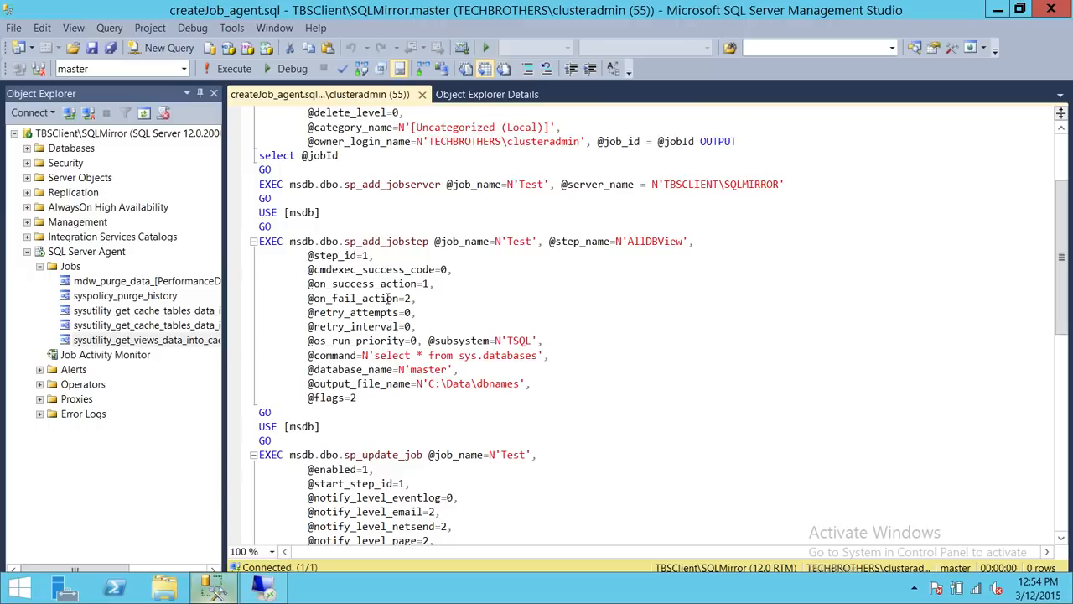
pyautogui.scroll(3, 388, 297)
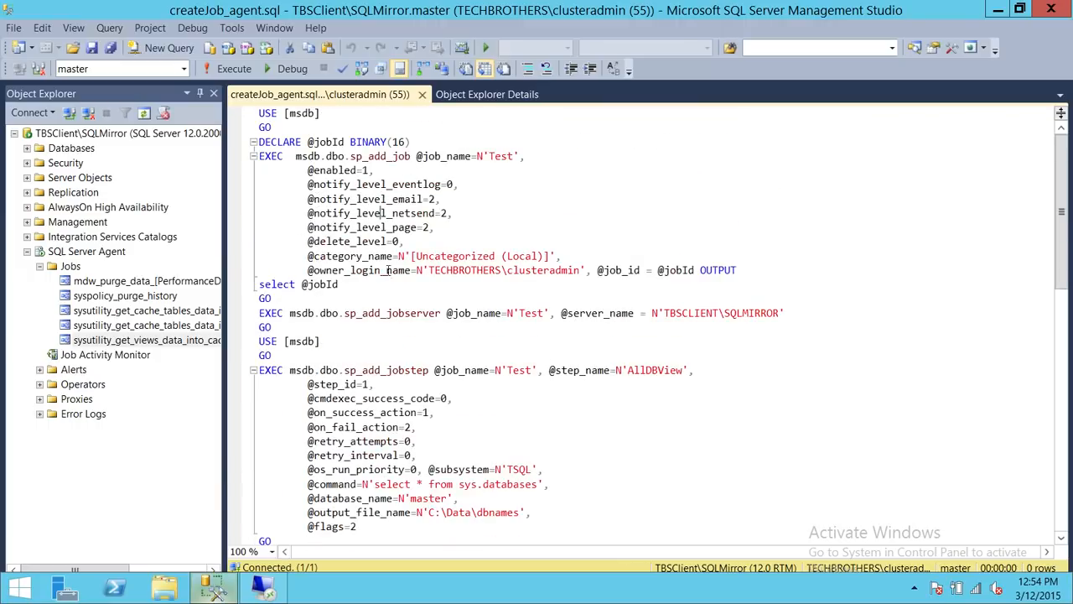
pyautogui.click(234, 69)
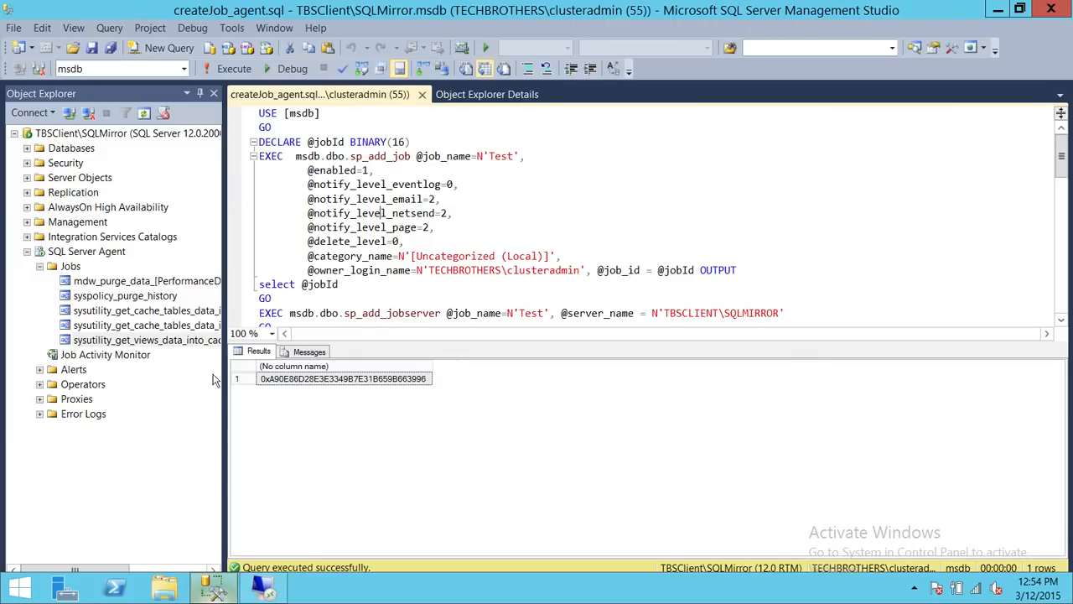
# Refresh the SQL Server Agent jobs list, check the Test job's general properties and close them without changes
pyautogui.rightClick(82, 268)
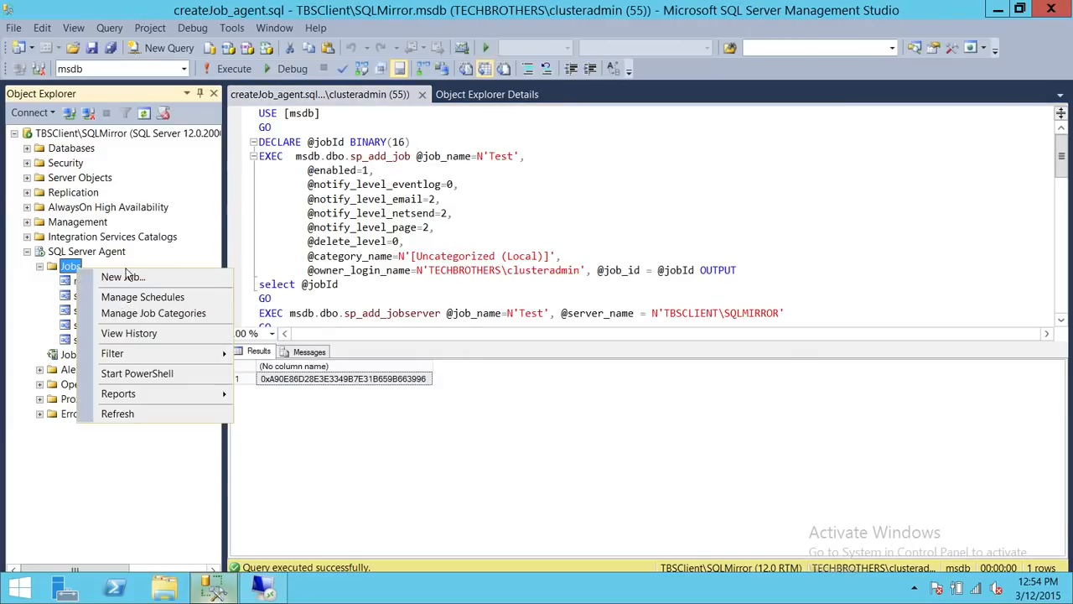
pyautogui.click(138, 414)
pyautogui.click(82, 356)
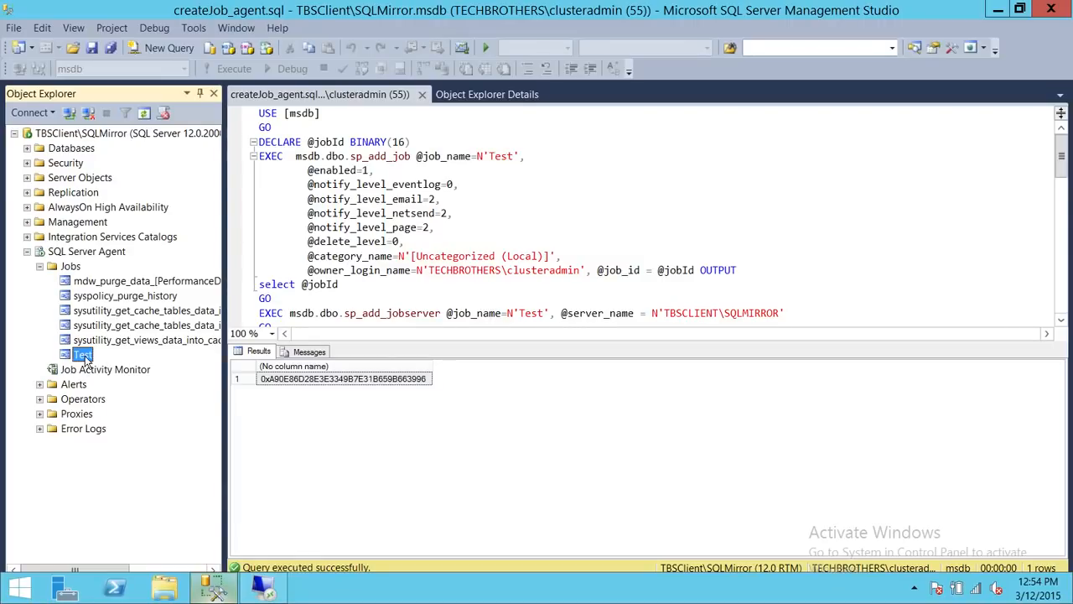
pyautogui.doubleClick(83, 356)
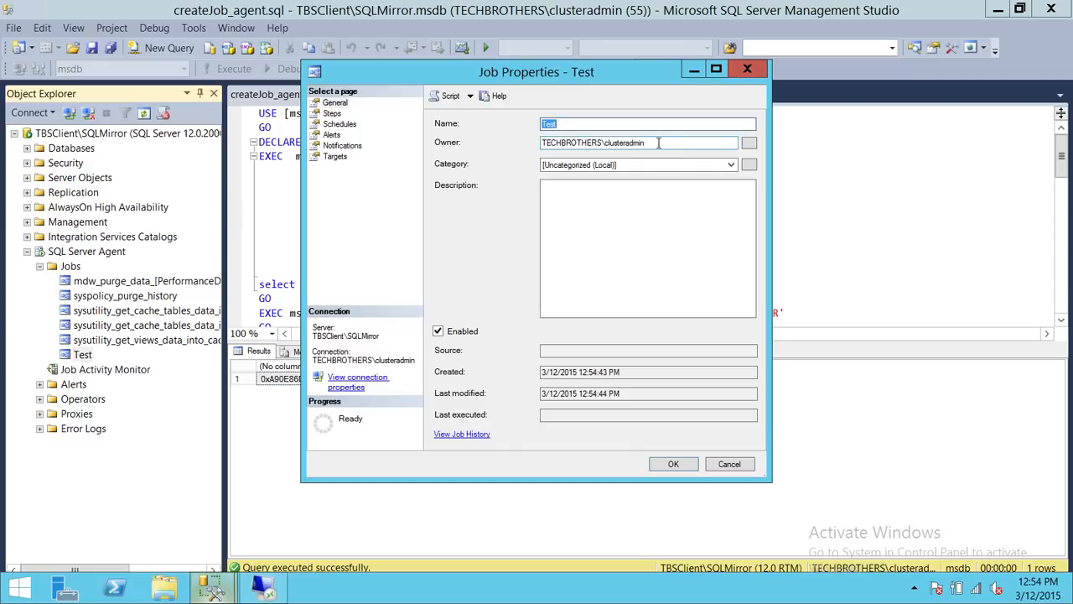
pyautogui.click(728, 463)
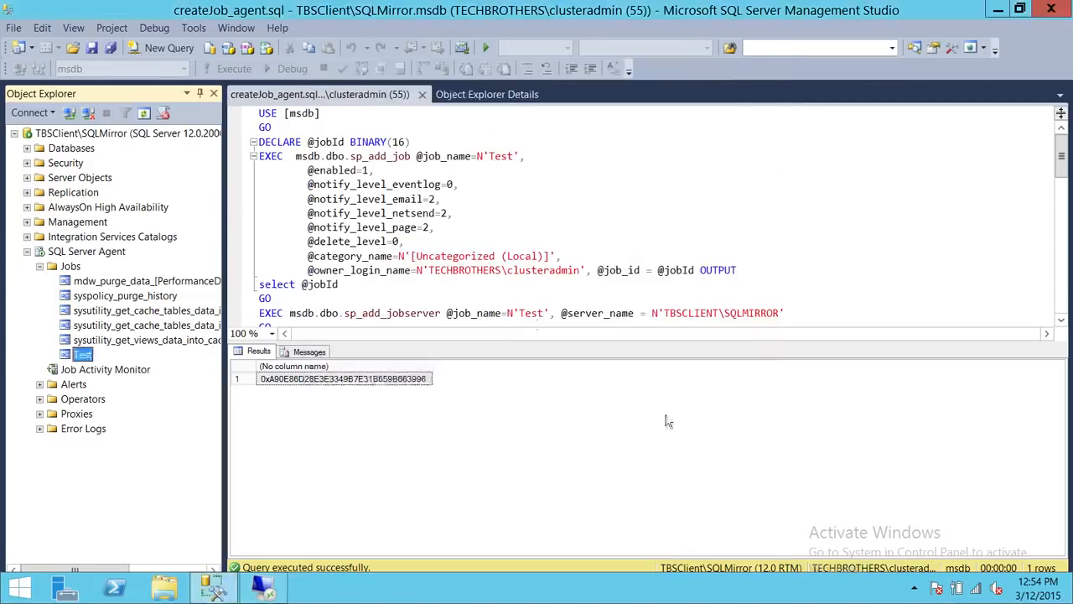
# Check the owner login line in the script and set the Test job's owner to sa in its properties
pyautogui.click(445, 281)
pyautogui.scroll(-1, 399, 252)
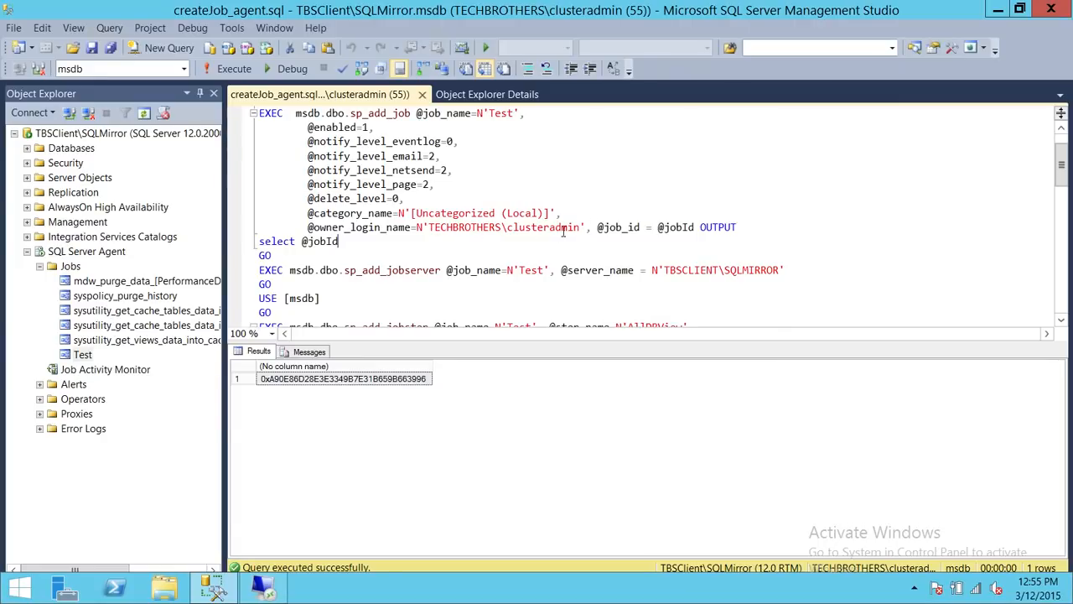
pyautogui.moveTo(580, 227); pyautogui.dragTo(561, 228)
pyautogui.rightClick(88, 355)
pyautogui.click(139, 577)
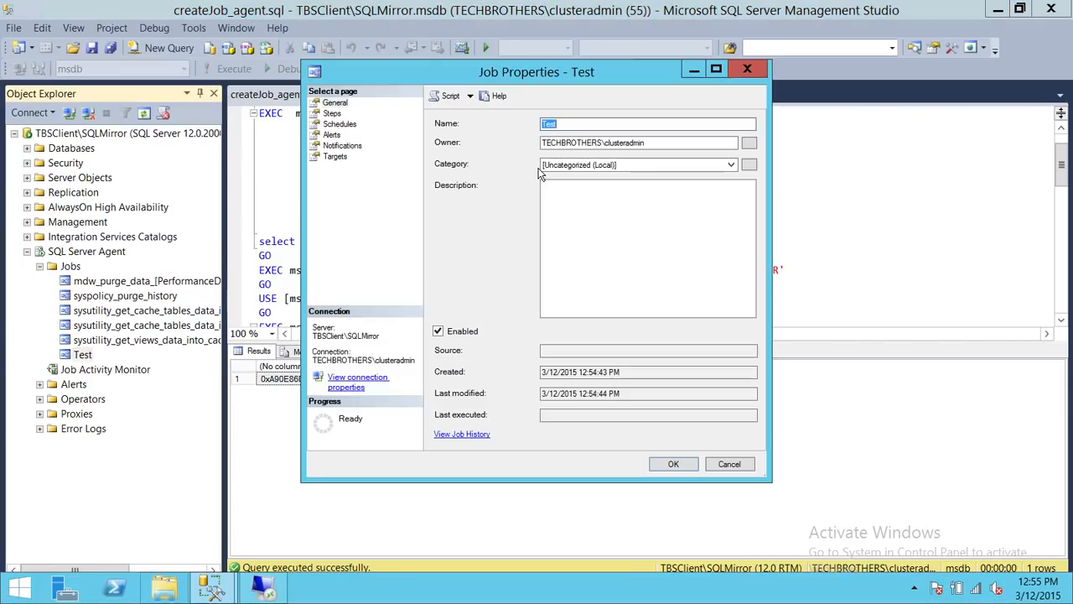
pyautogui.press('Tab')
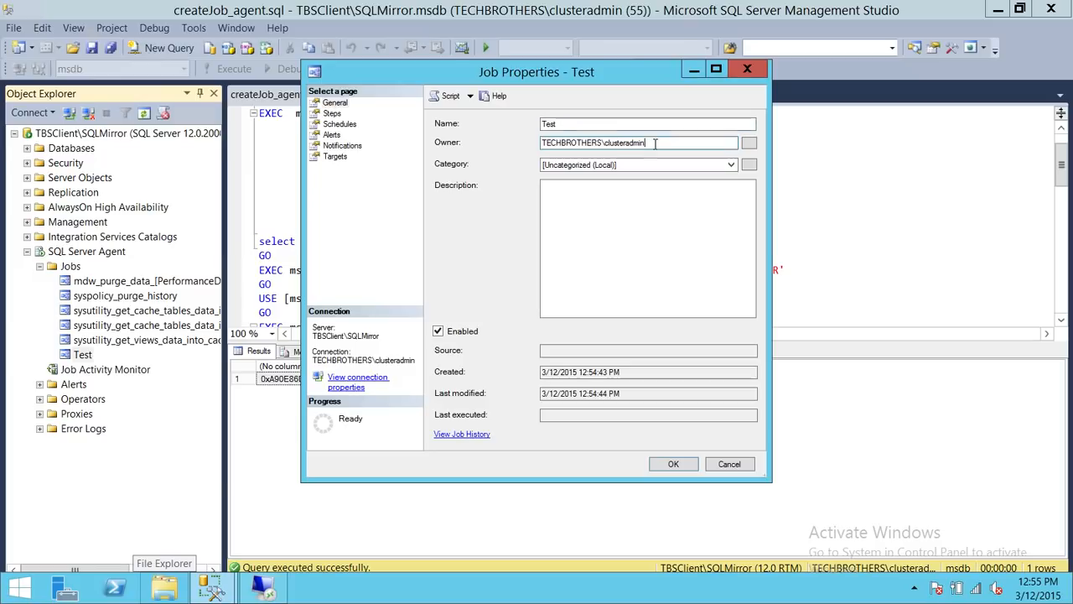
pyautogui.write('s')
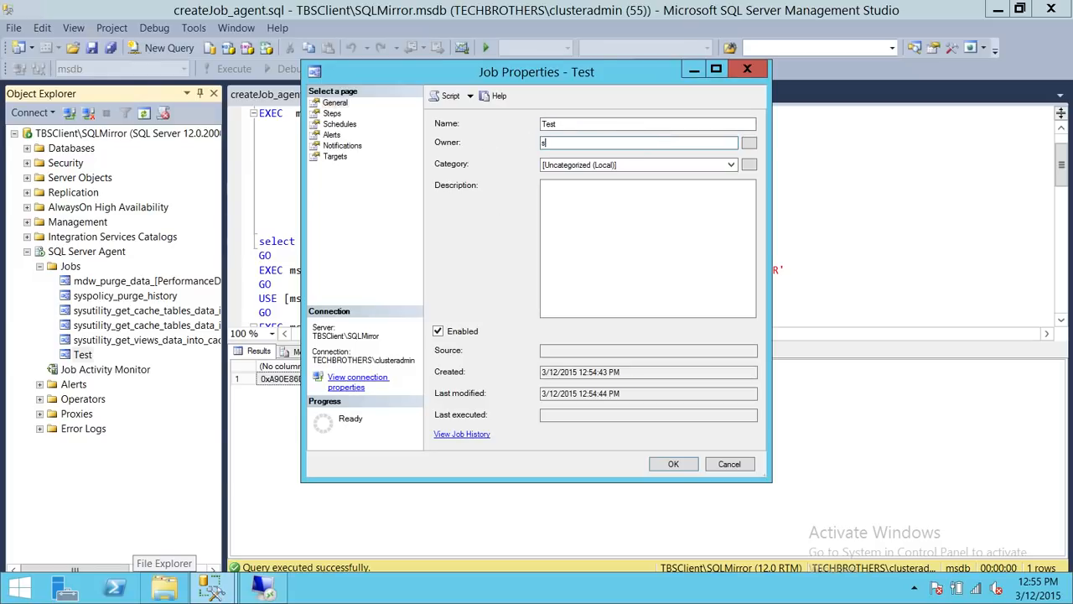
pyautogui.write('a')
pyautogui.click(673, 466)
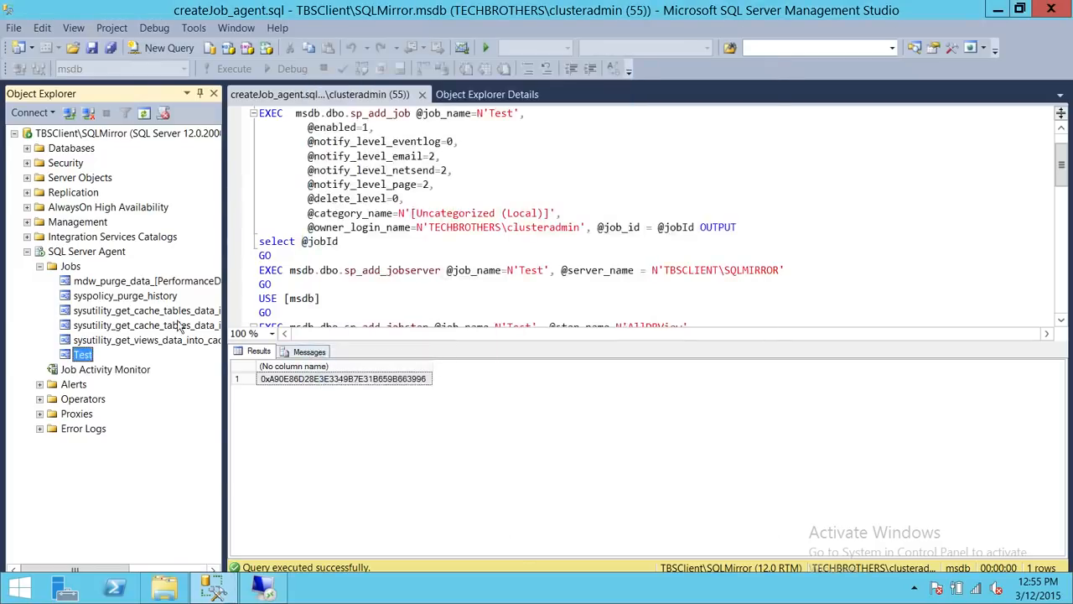
# Set the output file of the Test job's AllDBView step to C:\Data\dbnames.txt and save the job
pyautogui.rightClick(94, 356)
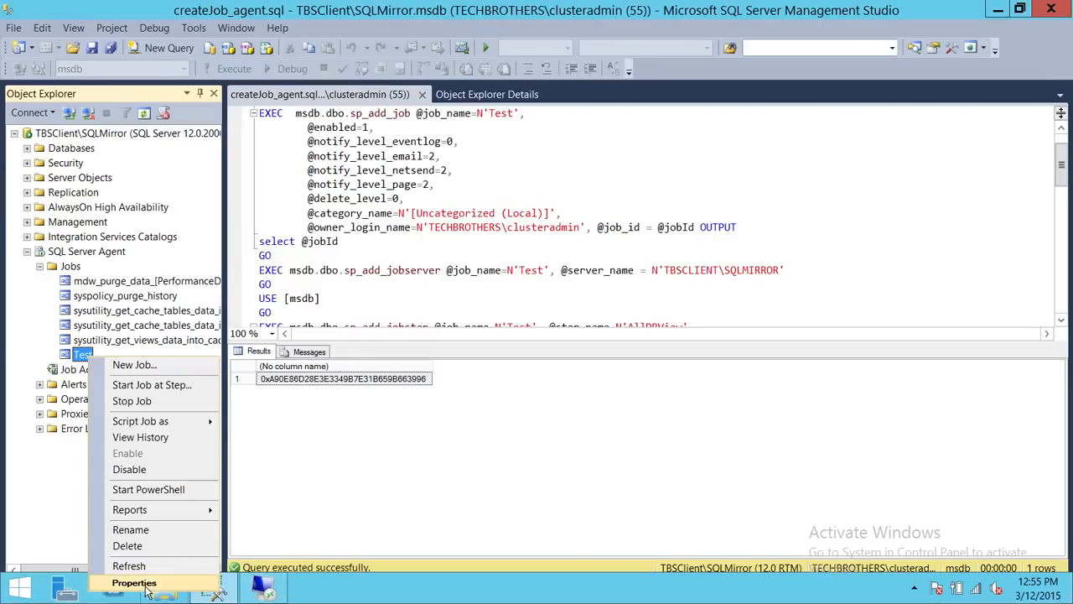
pyautogui.click(143, 580)
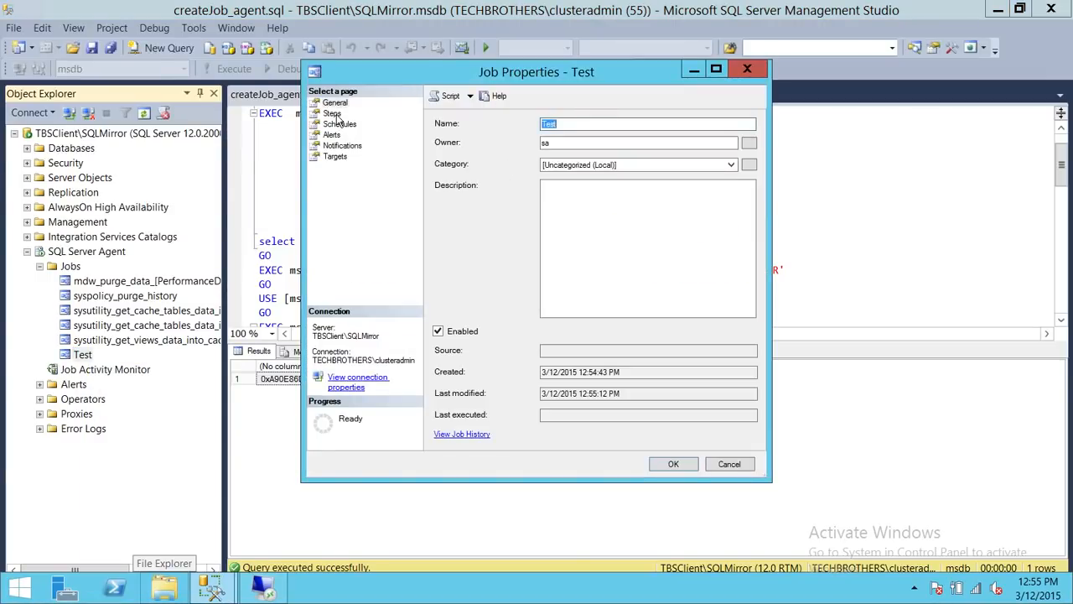
pyautogui.click(334, 113)
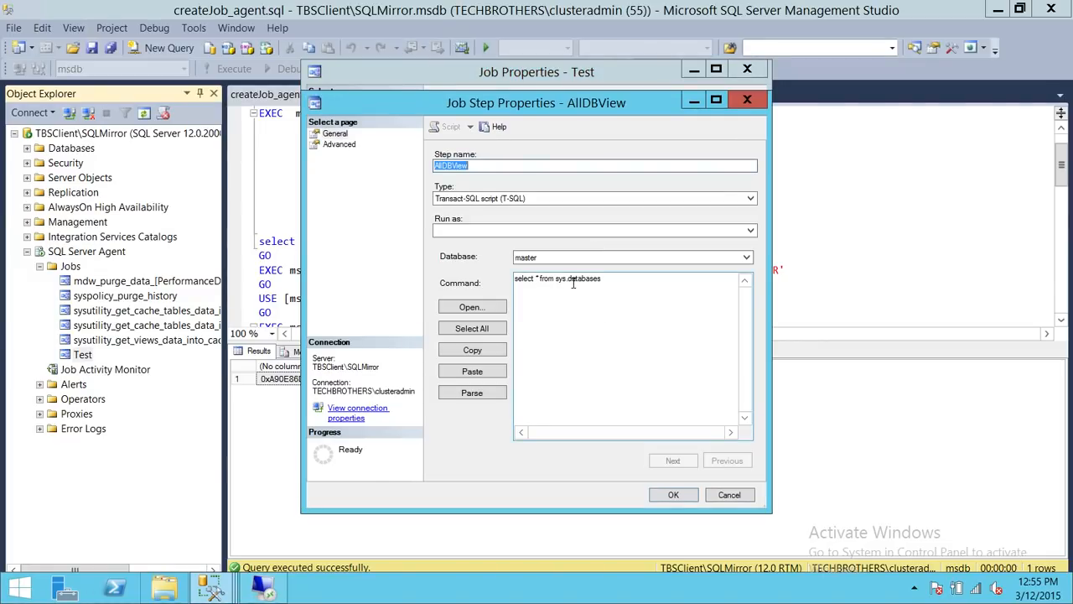
pyautogui.click(618, 282)
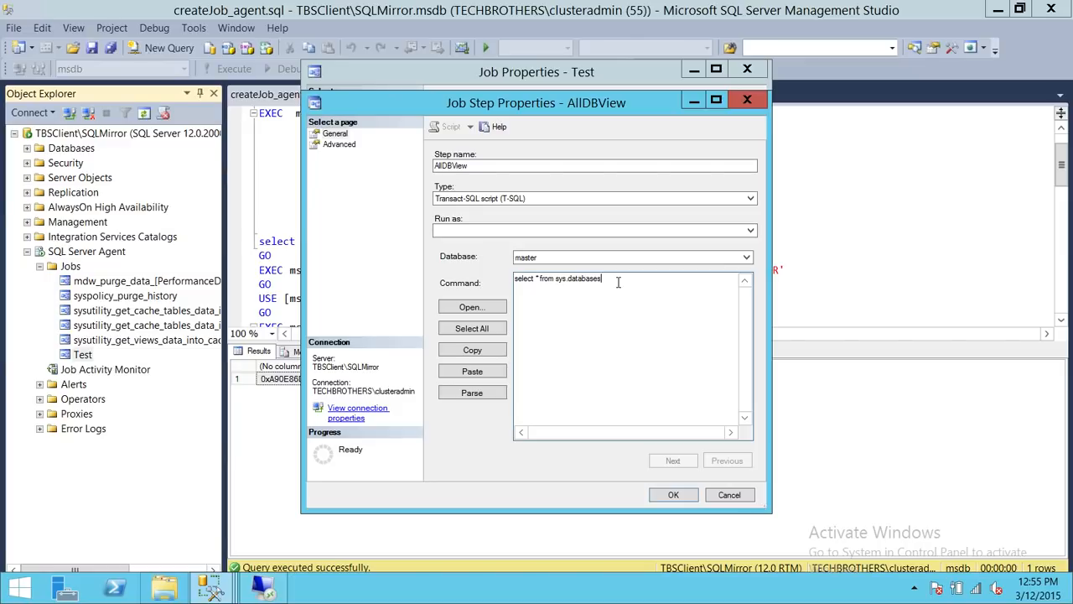
pyautogui.click(339, 144)
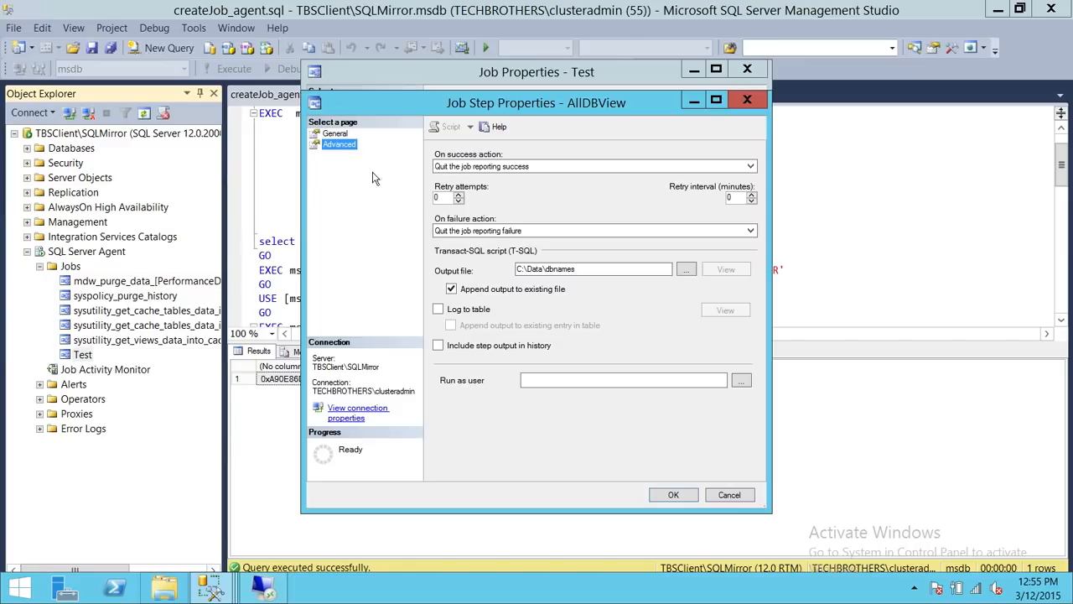
pyautogui.click(577, 270)
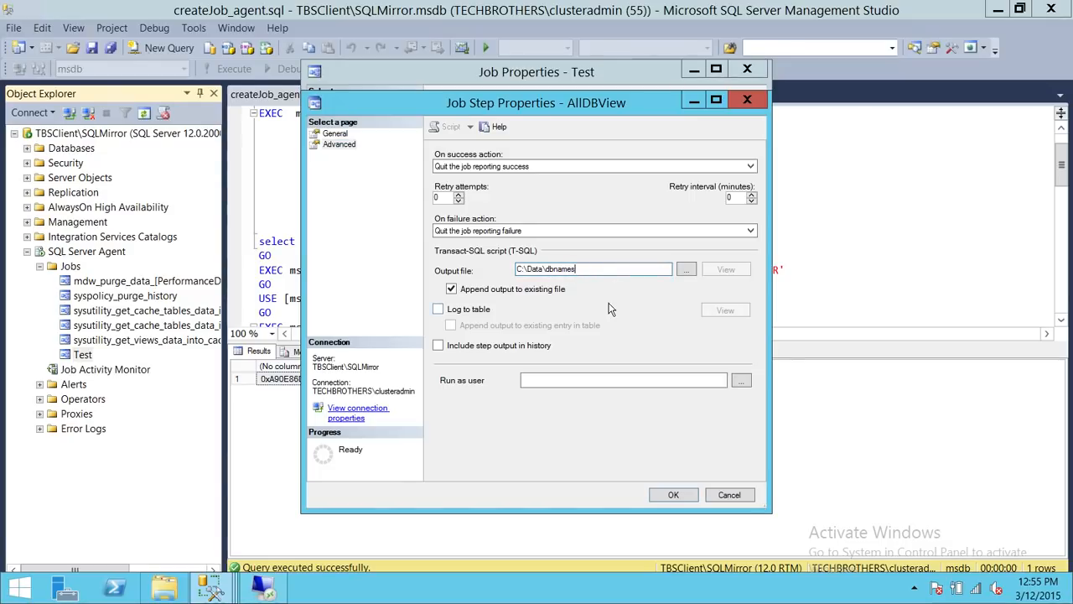
pyautogui.write('.txt')
pyautogui.click(677, 494)
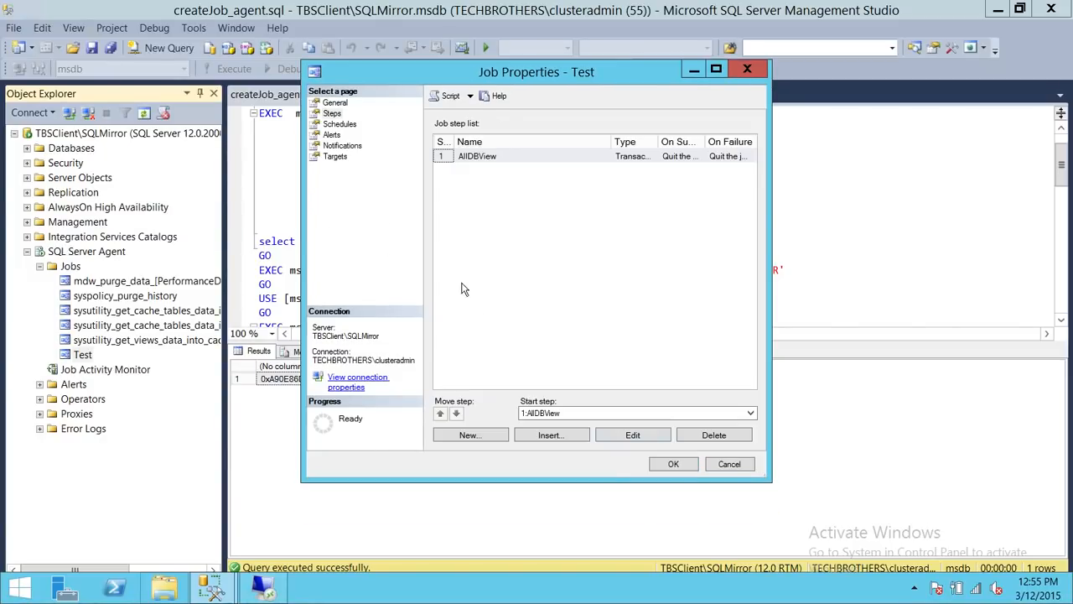
pyautogui.click(675, 463)
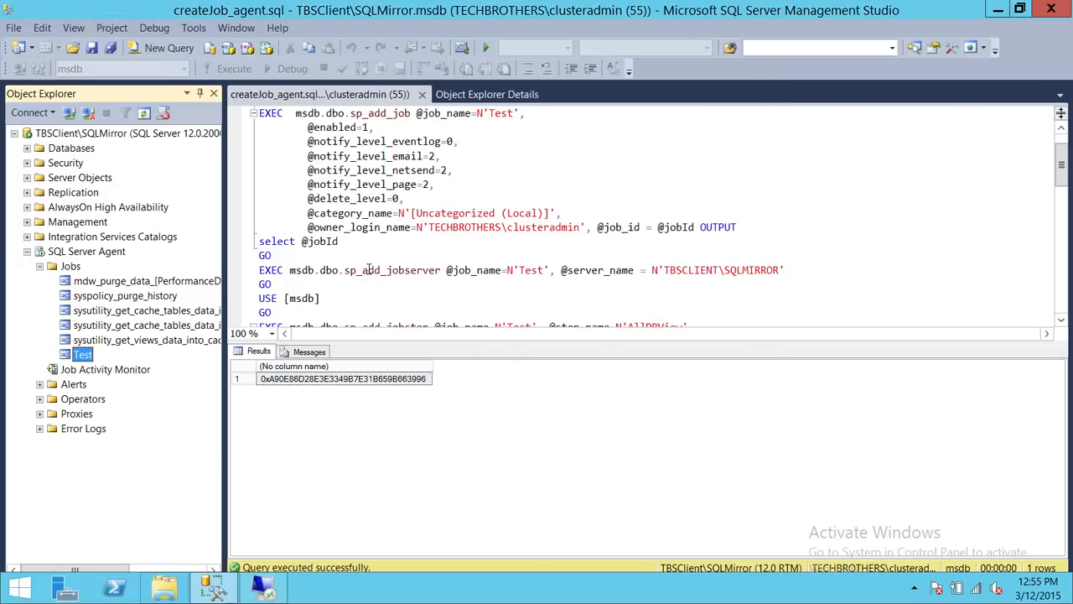
# Start the Test job from the SQL Server Agent jobs and close the progress dialog
pyautogui.rightClick(71, 355)
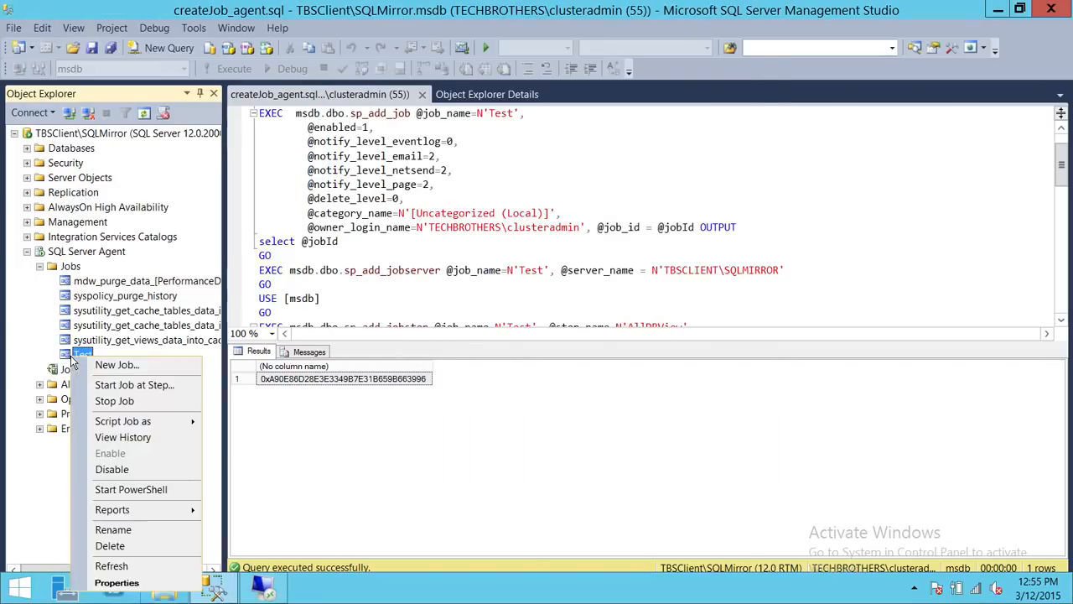
pyautogui.click(92, 383)
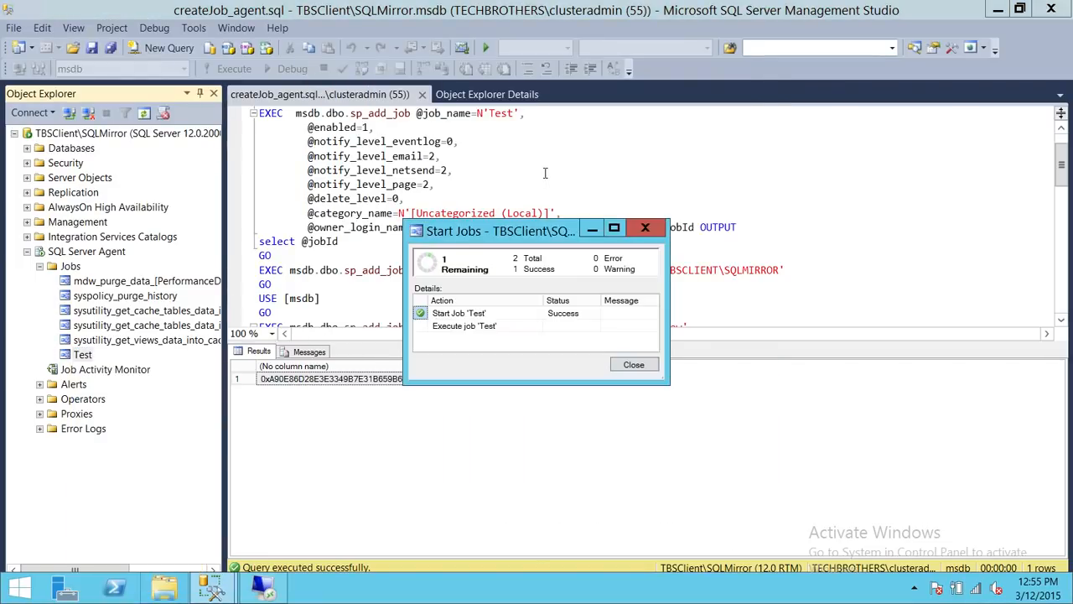
pyautogui.click(633, 367)
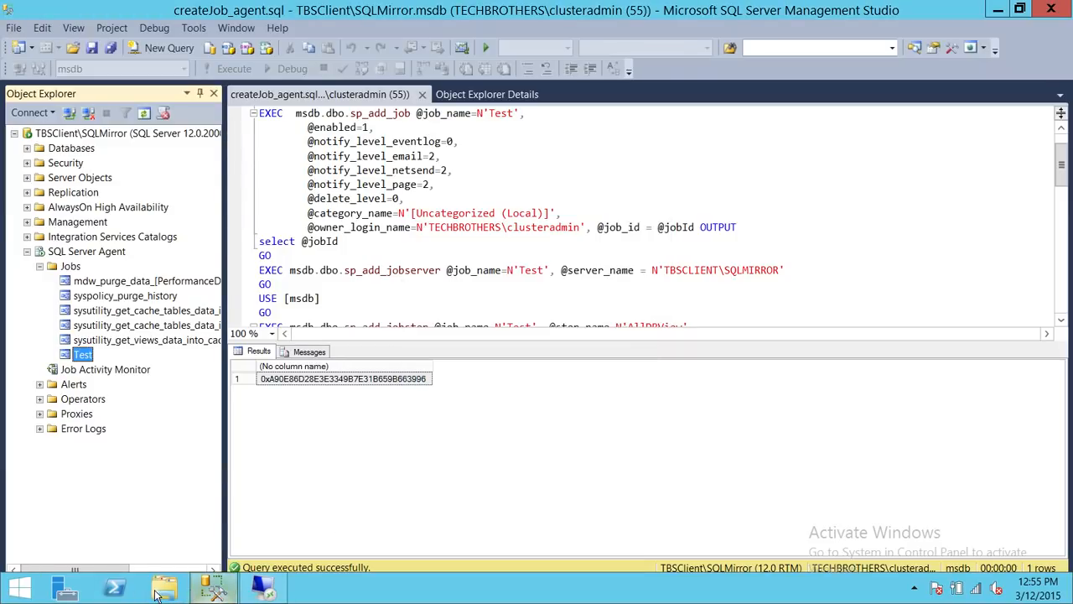
# Open the Data folder on the \\TBSClient\C$\ share through the Windows Run dialog
pyautogui.rightClick(18, 589)
pyautogui.click(70, 547)
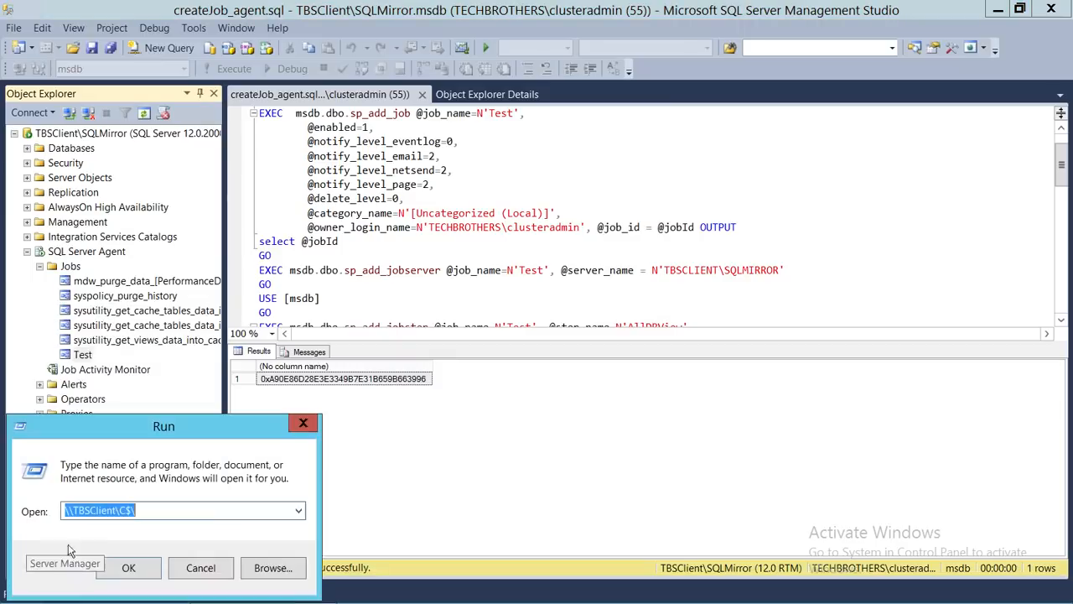
pyautogui.click(125, 566)
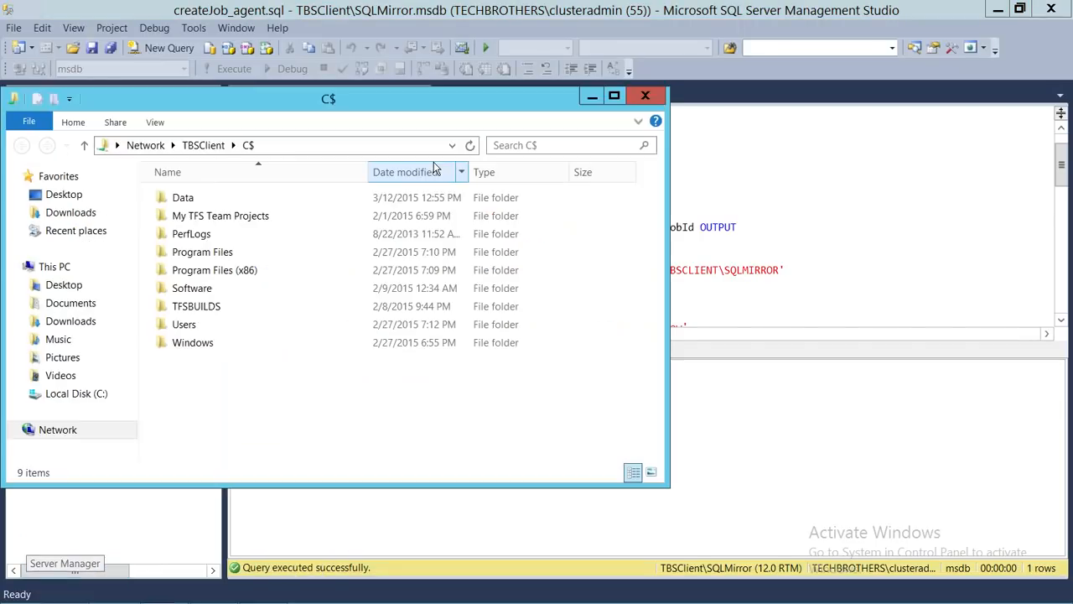
pyautogui.doubleClick(180, 199)
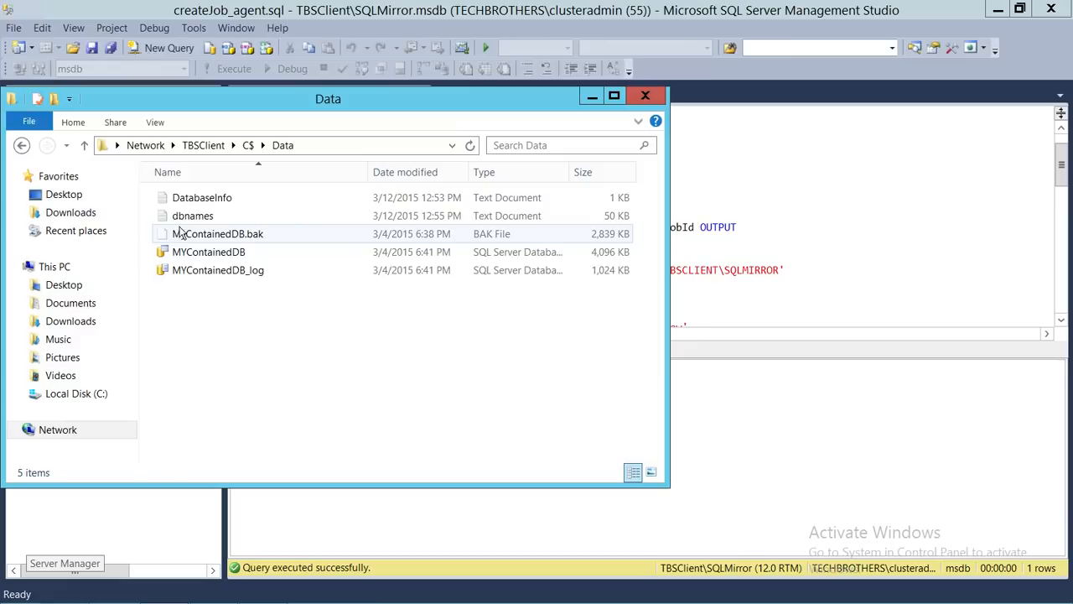
# Open the dbnames output file in Notepad, inspect the database rows, and close the file and its folder
pyautogui.click(205, 215)
pyautogui.rightClick(210, 215)
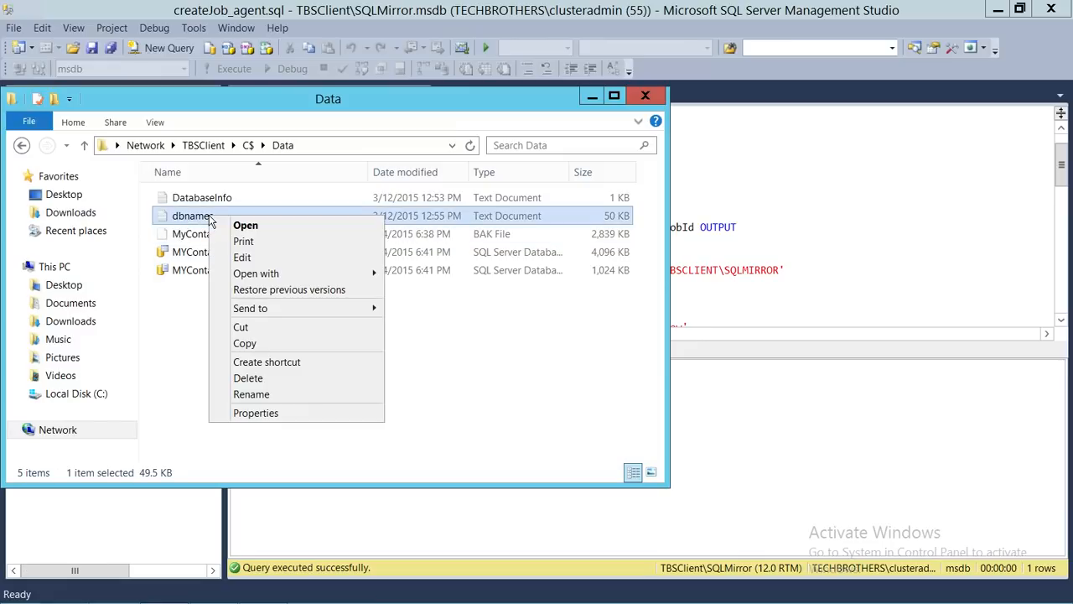
pyautogui.click(242, 258)
pyautogui.click(631, 51)
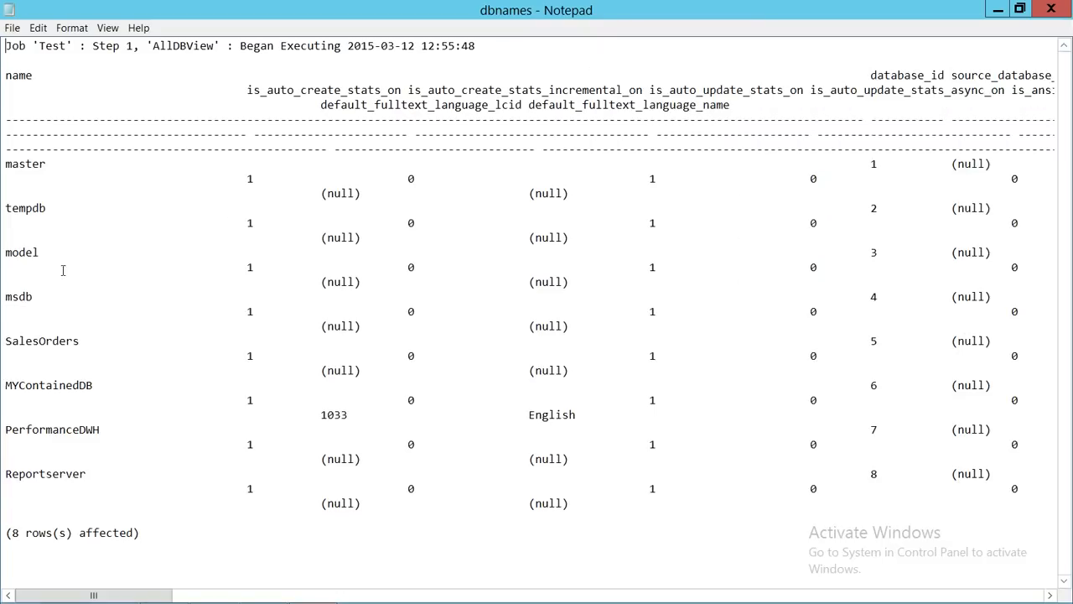
pyautogui.moveTo(13, 166); pyautogui.dragTo(709, 180)
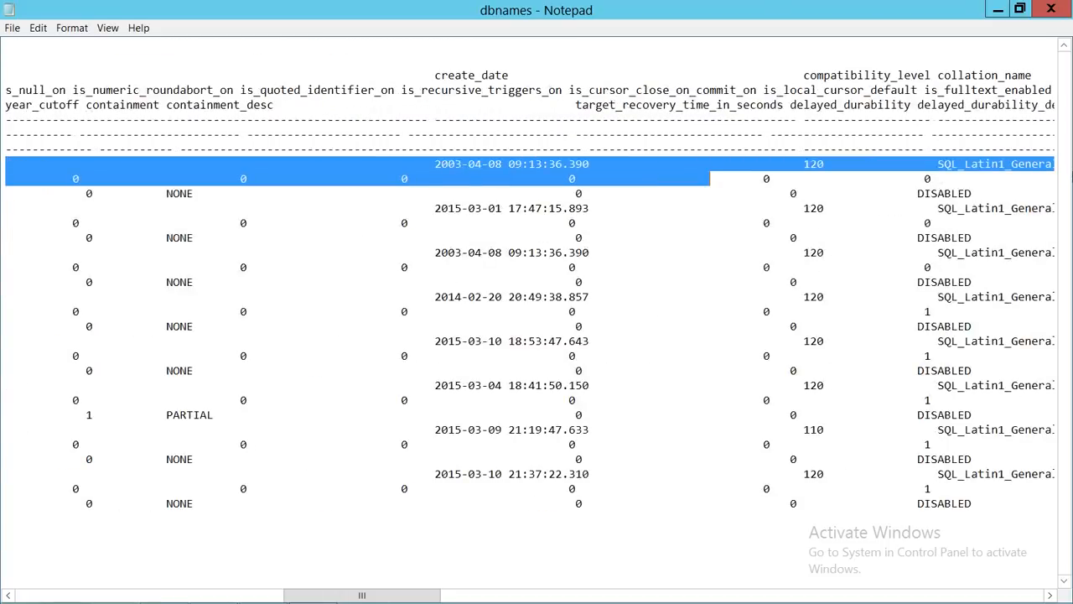
pyautogui.click(447, 272)
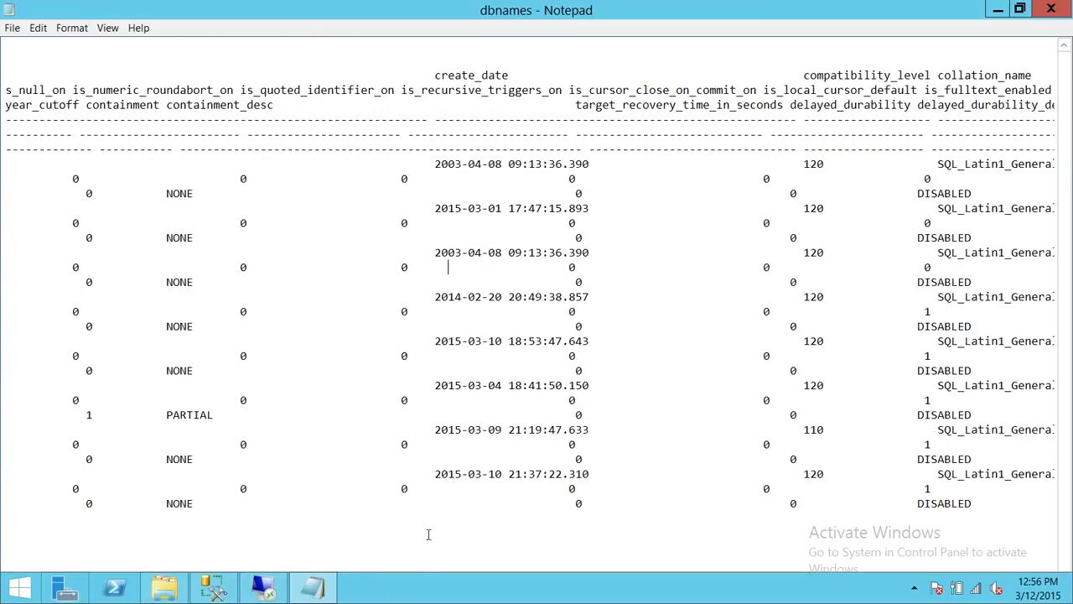
pyautogui.click(1051, 9)
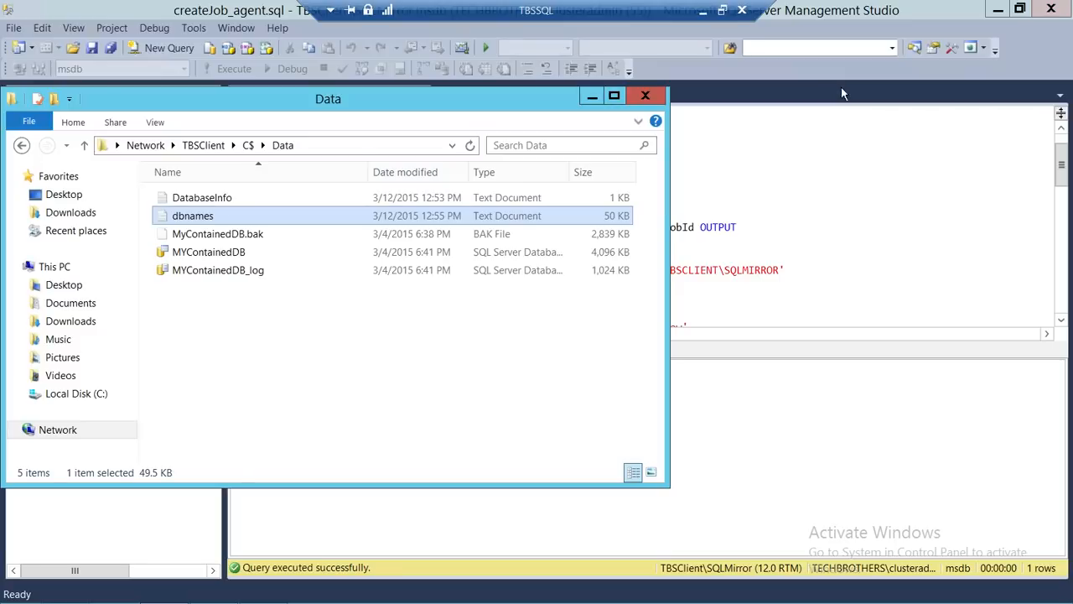
pyautogui.click(645, 96)
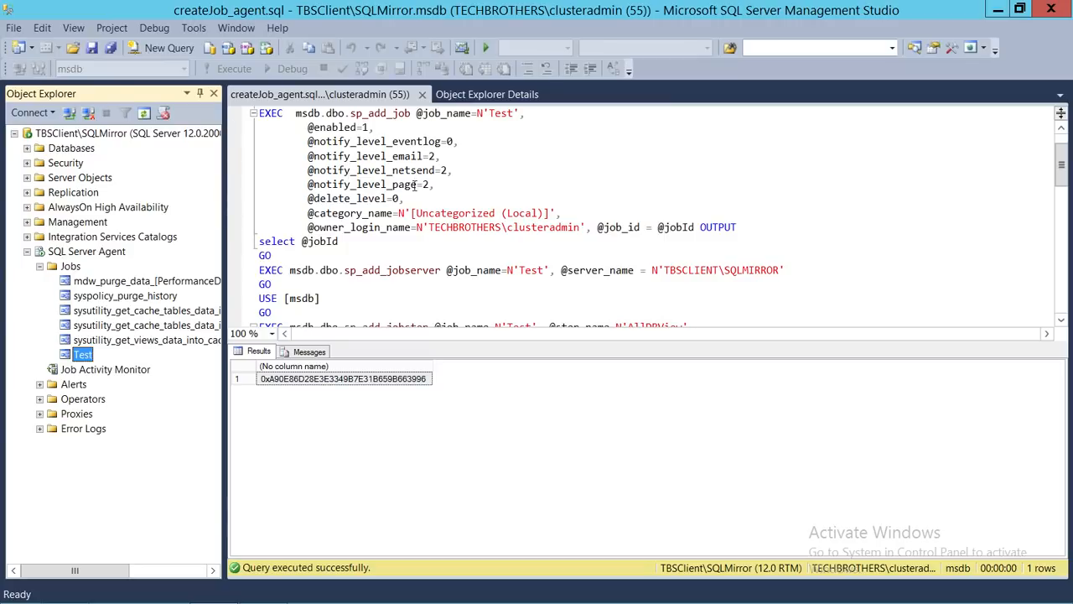
# Look over the createJob_agent script once more and minimize the remote session to show the TBS_MainScreen notes
pyautogui.click(391, 234)
pyautogui.scroll(-6, 391, 234)
pyautogui.scroll(7, 392, 234)
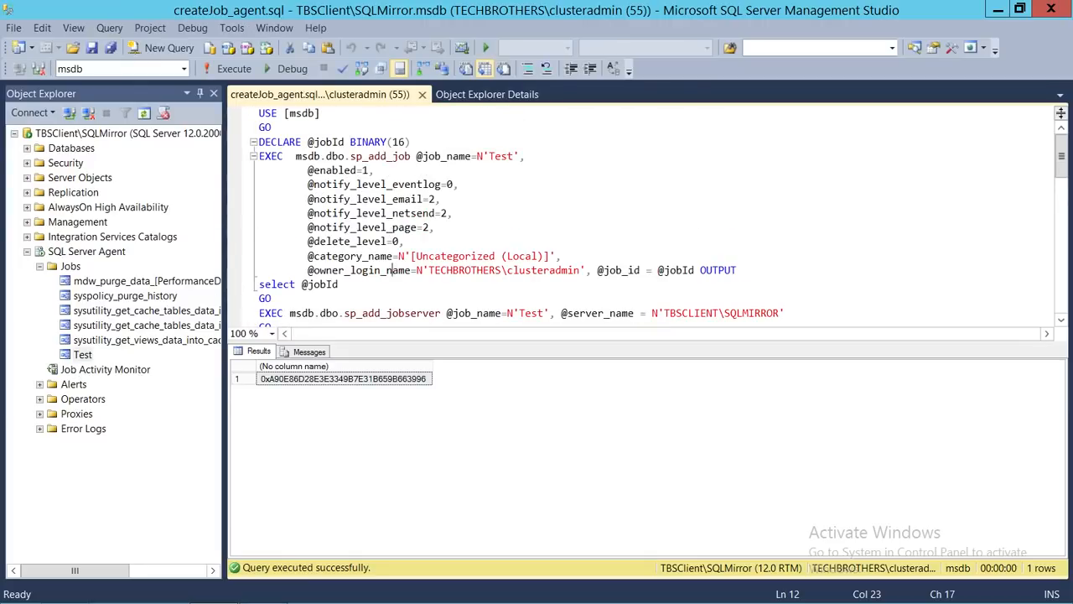
pyautogui.click(700, 12)
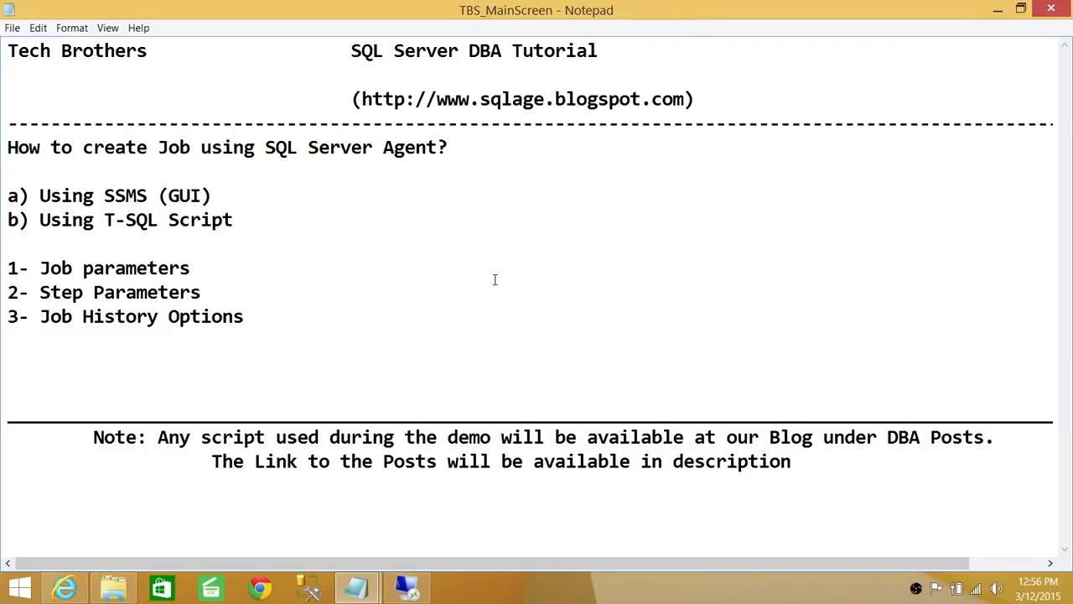